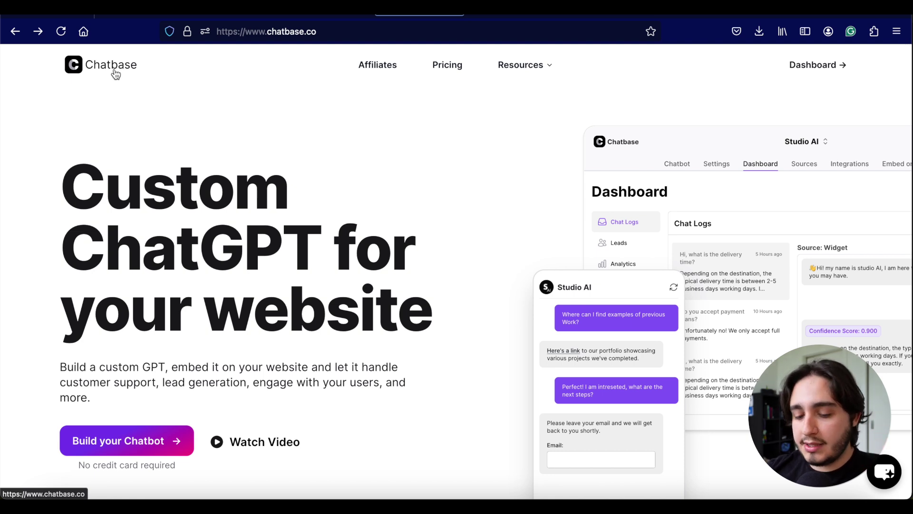
# Step: Compare the Chatbase and Dante AI websites, examining their homepages and monthly pricing plans
pyautogui.click(288, 15)
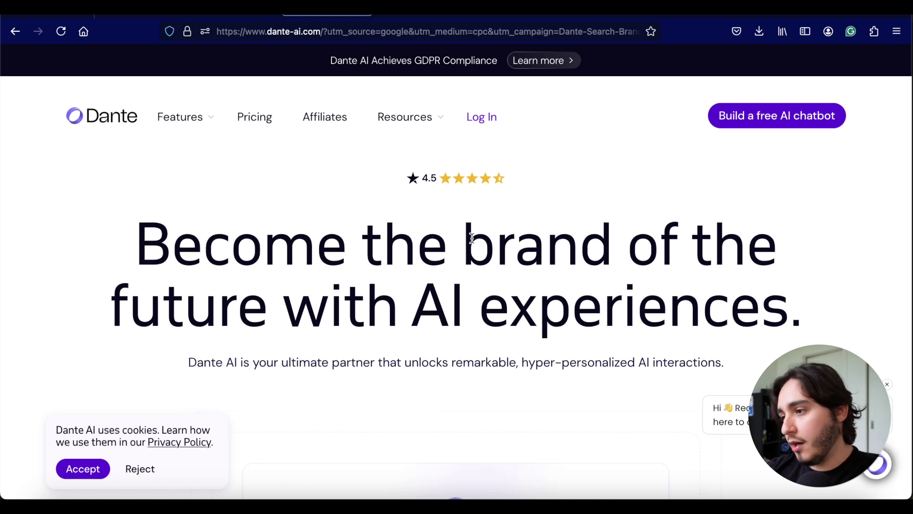
pyautogui.hotkey('ctrl', 'Tab')
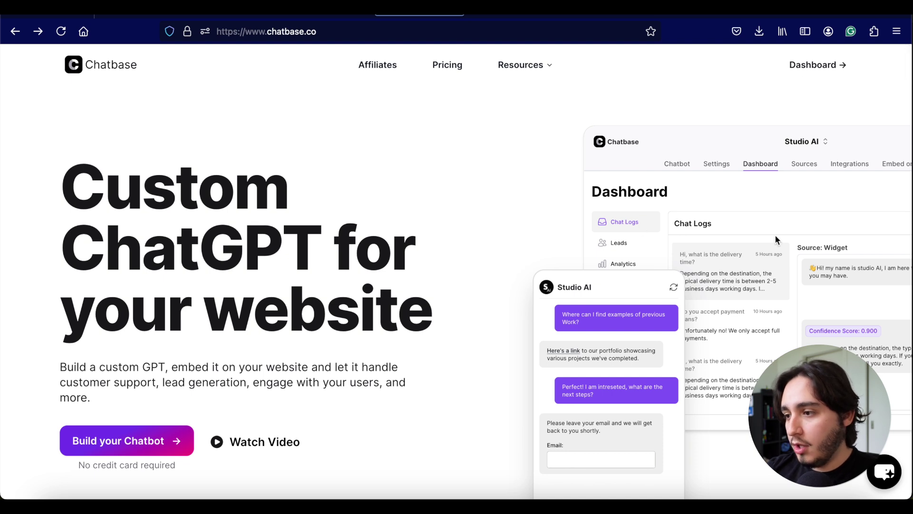
pyautogui.scroll(-3, 619, 188)
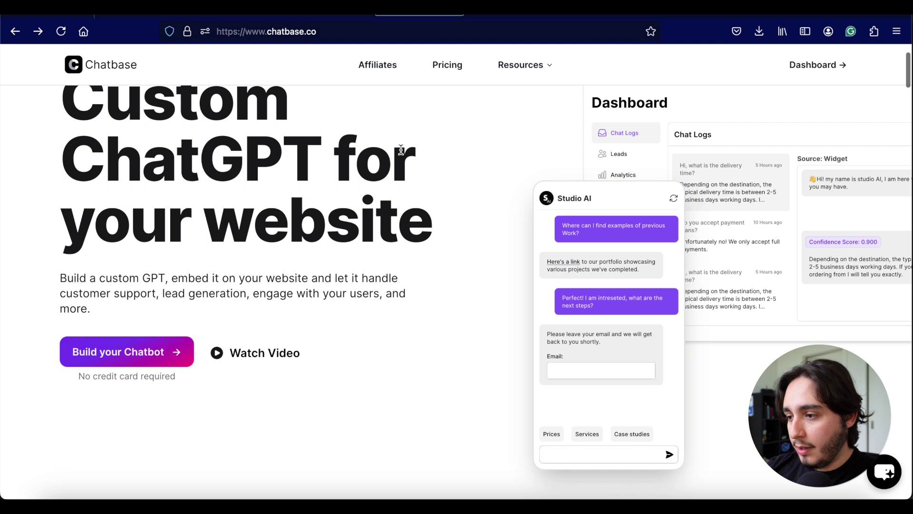
pyautogui.scroll(-2, 401, 149)
pyautogui.scroll(-15, 401, 150)
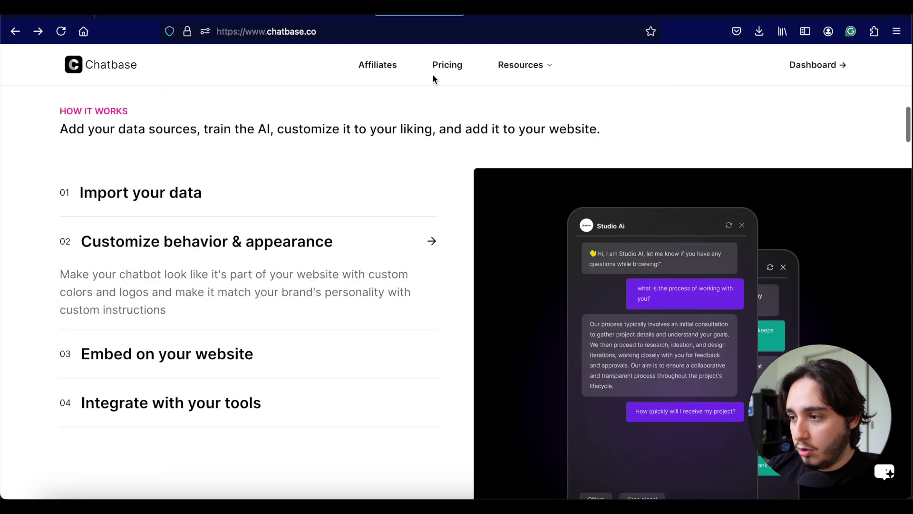
pyautogui.click(450, 64)
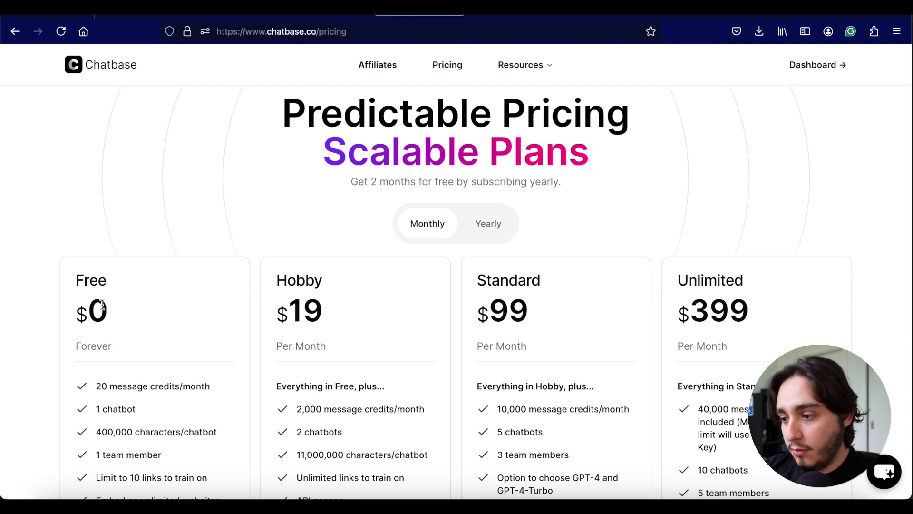
pyautogui.scroll(-3, 265, 190)
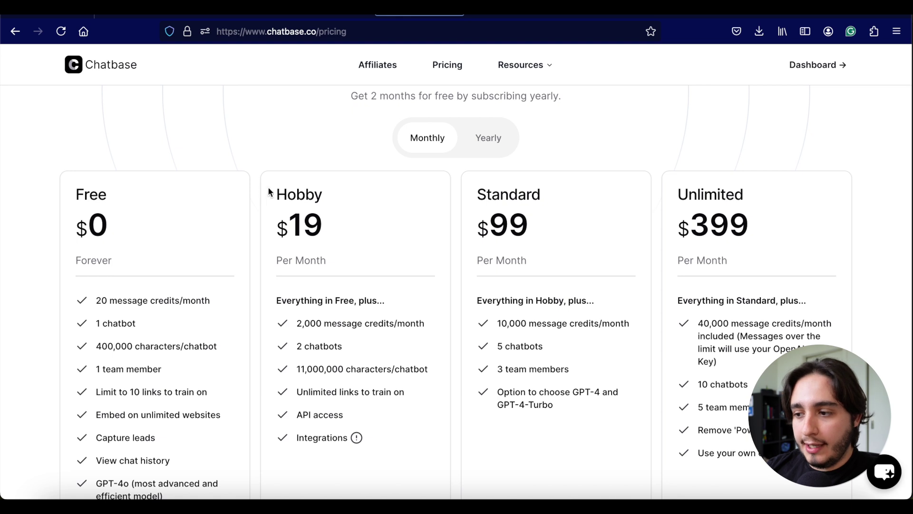
pyautogui.click(327, 8)
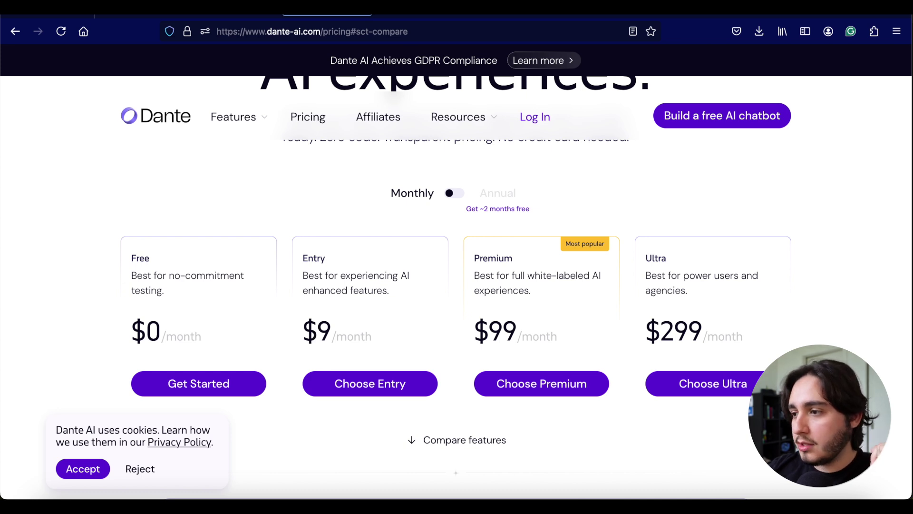
# Step: Return to the Chatbase dashboard and start a new chatbot
pyautogui.click(394, 14)
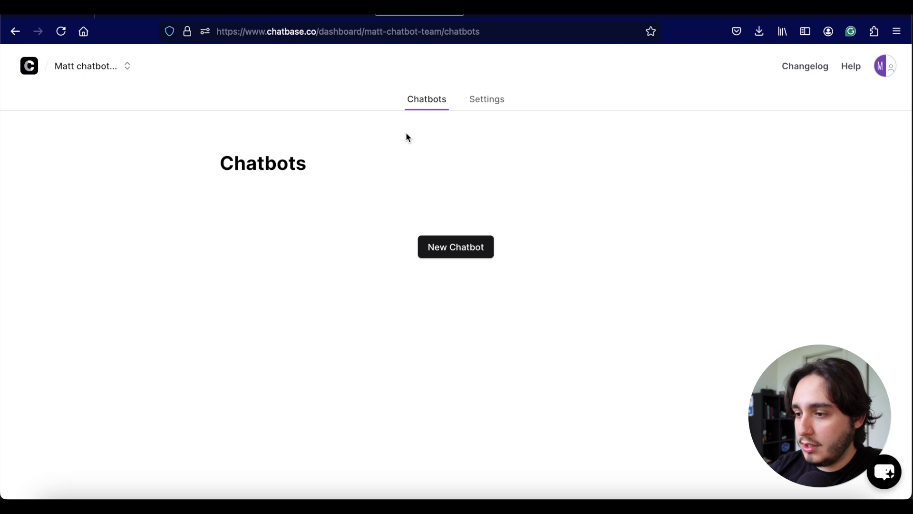
pyautogui.click(460, 248)
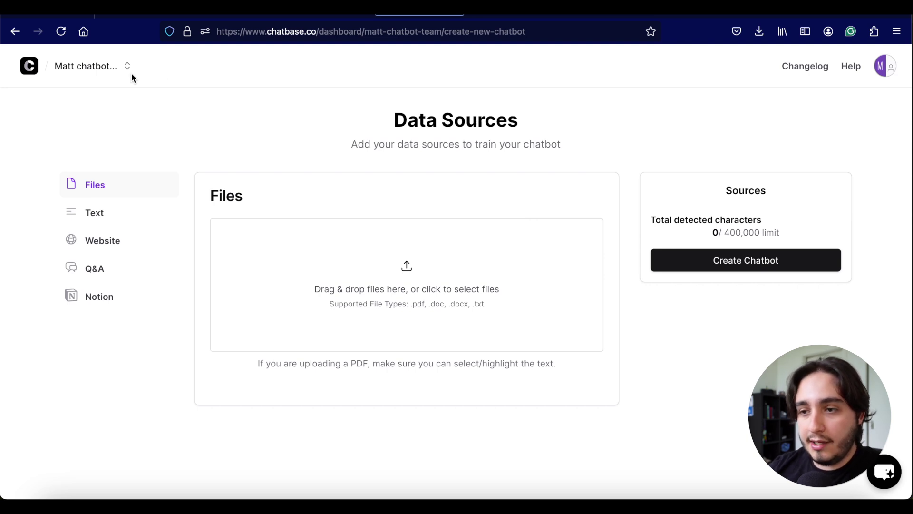
pyautogui.moveTo(63, 495)
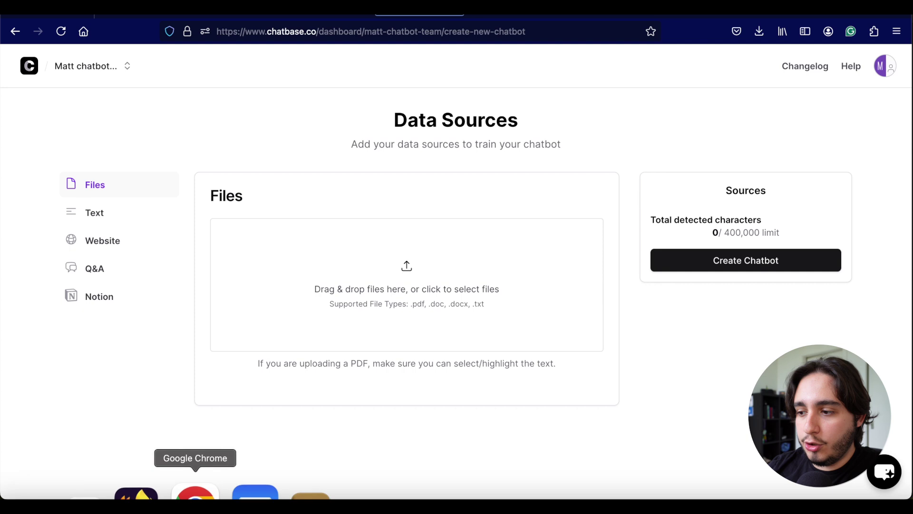
# Step: Review the text, website and Notion data source options and the character limit for training the chatbot
pyautogui.click(83, 210)
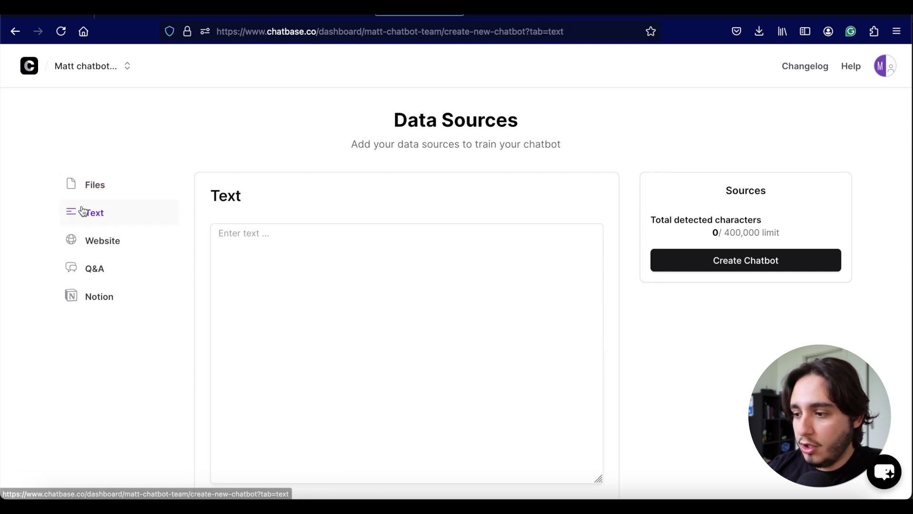
pyautogui.click(276, 279)
pyautogui.scroll(-2, 275, 277)
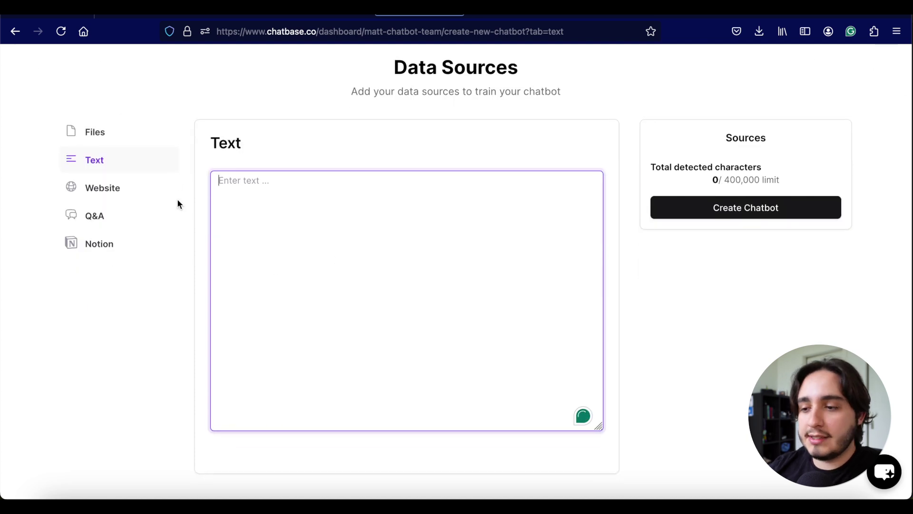
pyautogui.click(113, 192)
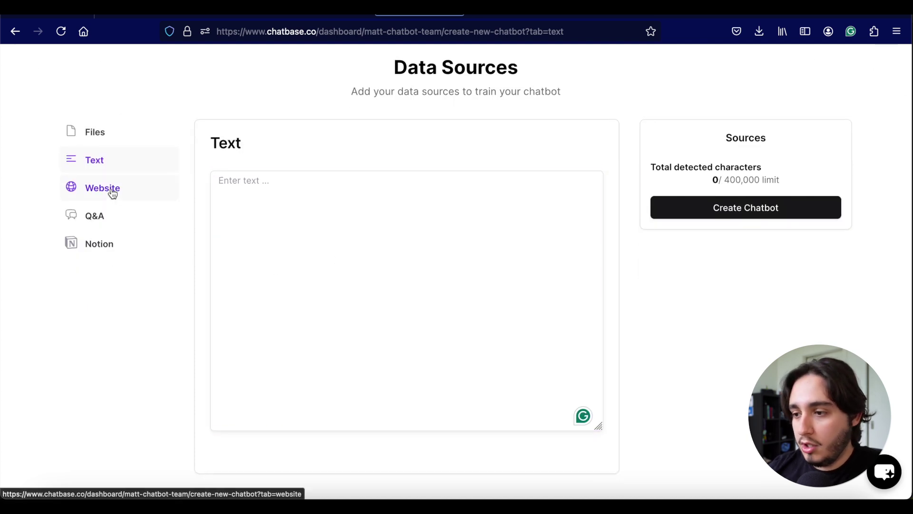
pyautogui.click(344, 235)
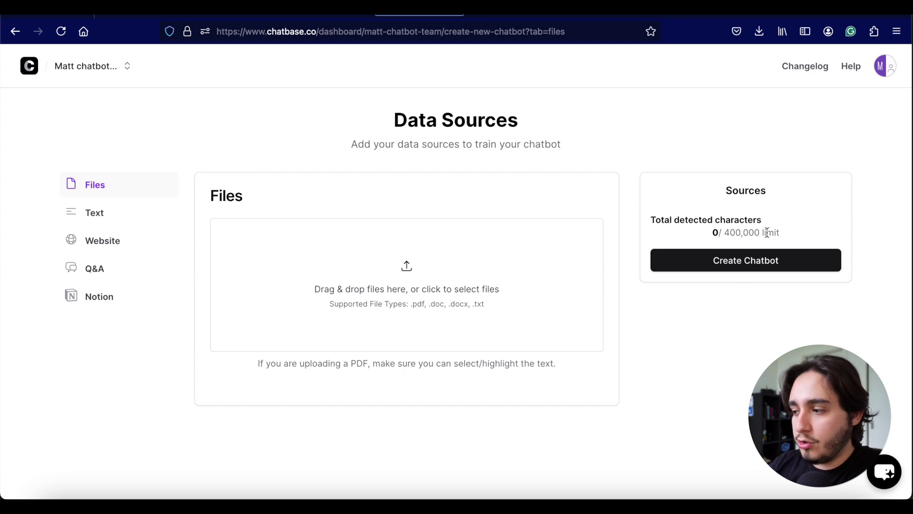
pyautogui.moveTo(761, 233); pyautogui.dragTo(712, 236)
pyautogui.click(710, 235)
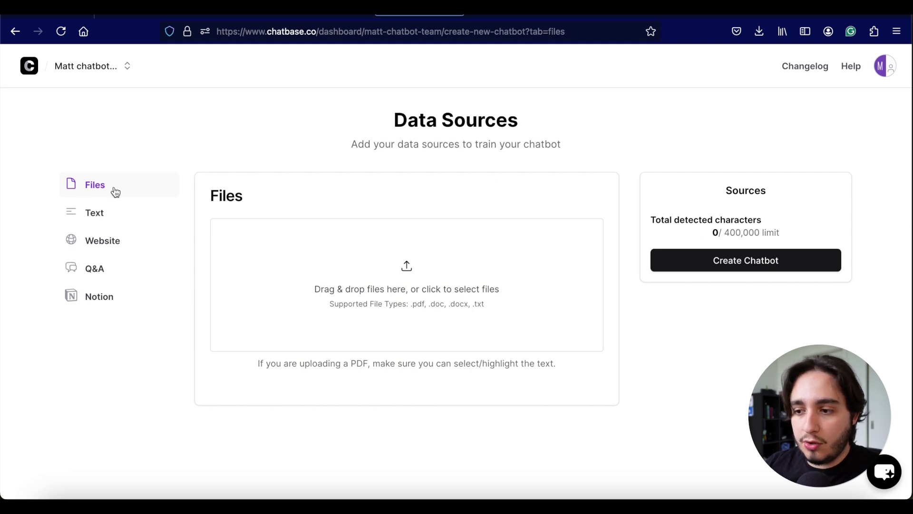
pyautogui.click(92, 214)
pyautogui.click(112, 241)
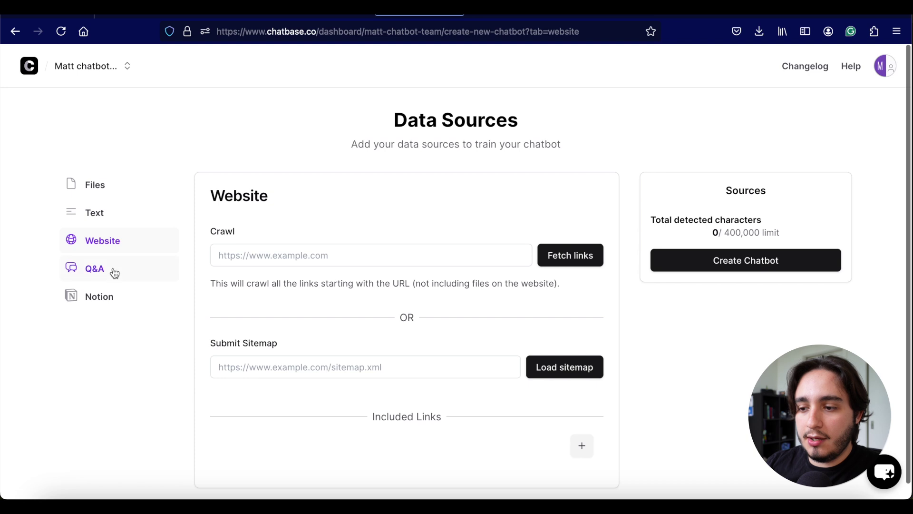
pyautogui.click(104, 302)
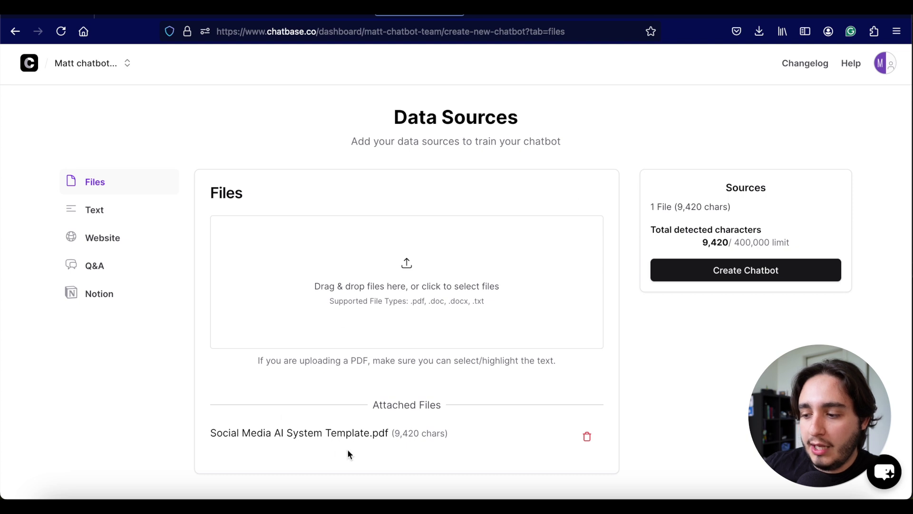
# Step: Check the attached Social Media AI System Template.pdf and its character usage, and create the chatbot from it
pyautogui.moveTo(372, 437); pyautogui.dragTo(196, 433)
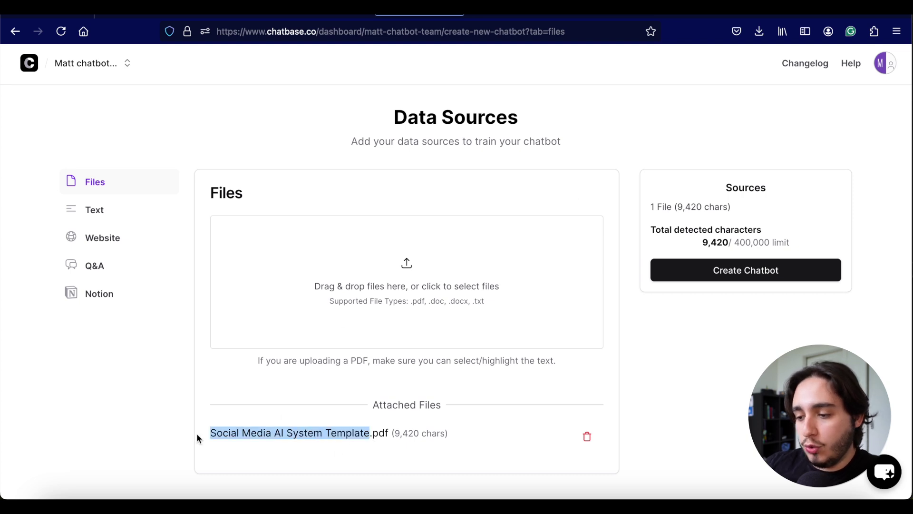
pyautogui.click(212, 434)
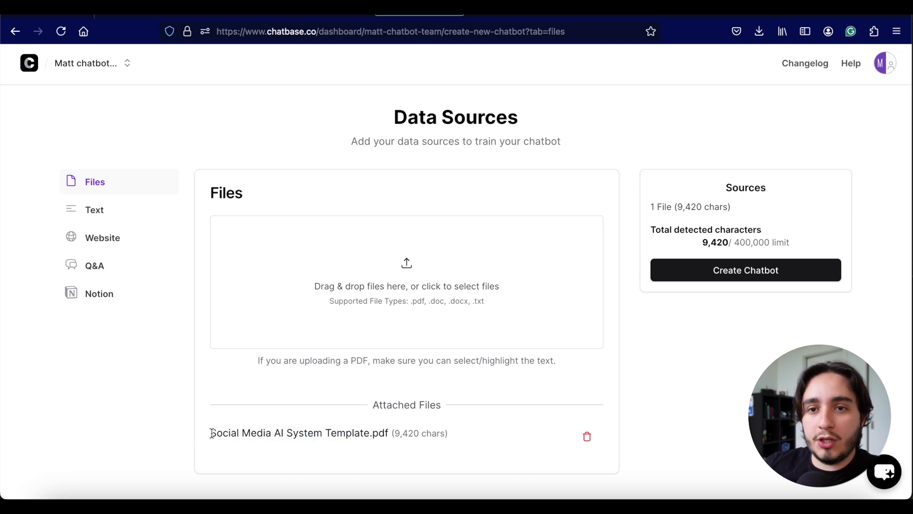
pyautogui.moveTo(723, 242); pyautogui.dragTo(770, 242)
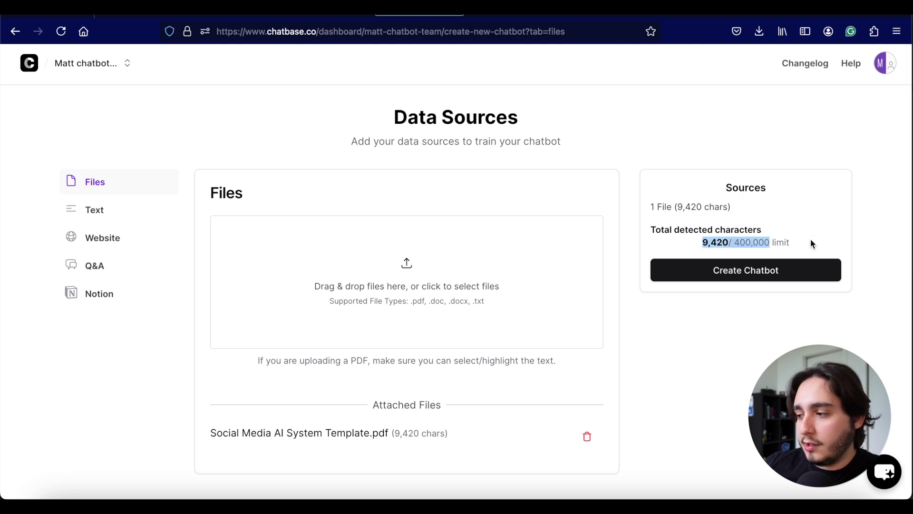
pyautogui.click(738, 217)
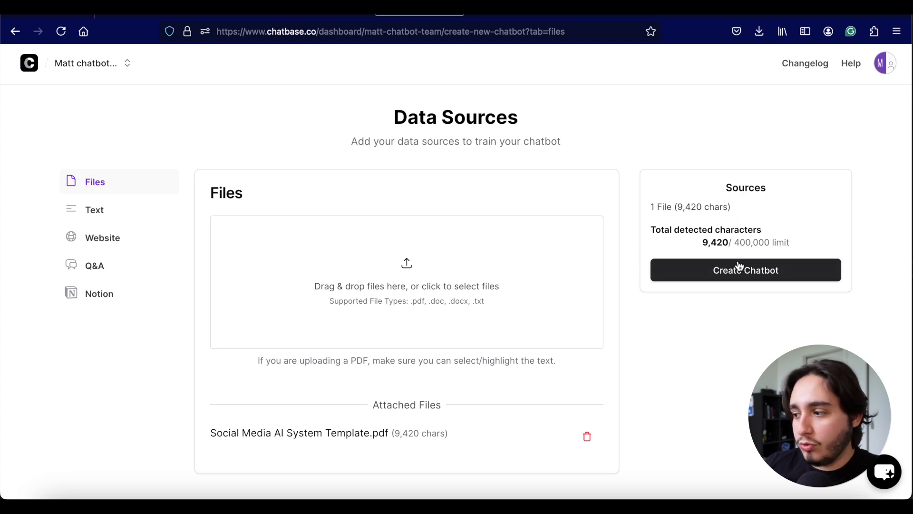
pyautogui.moveTo(732, 239); pyautogui.dragTo(786, 243)
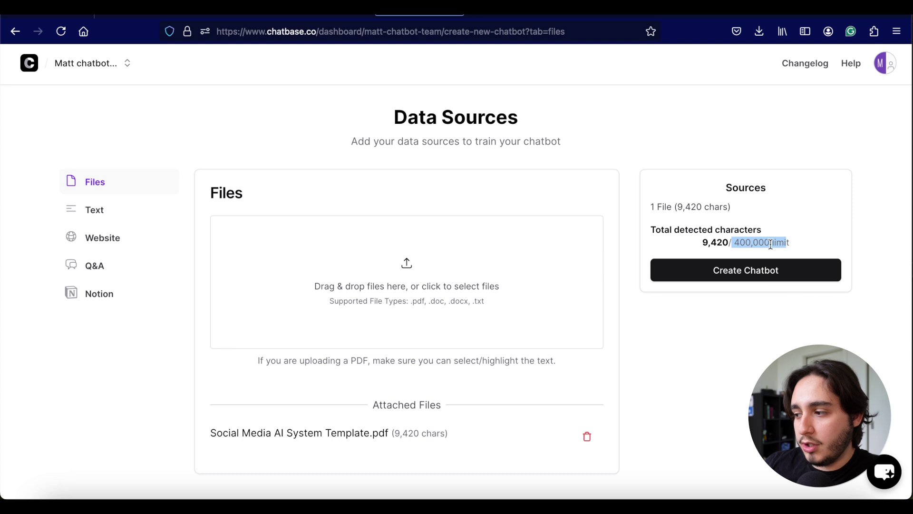
pyautogui.click(770, 244)
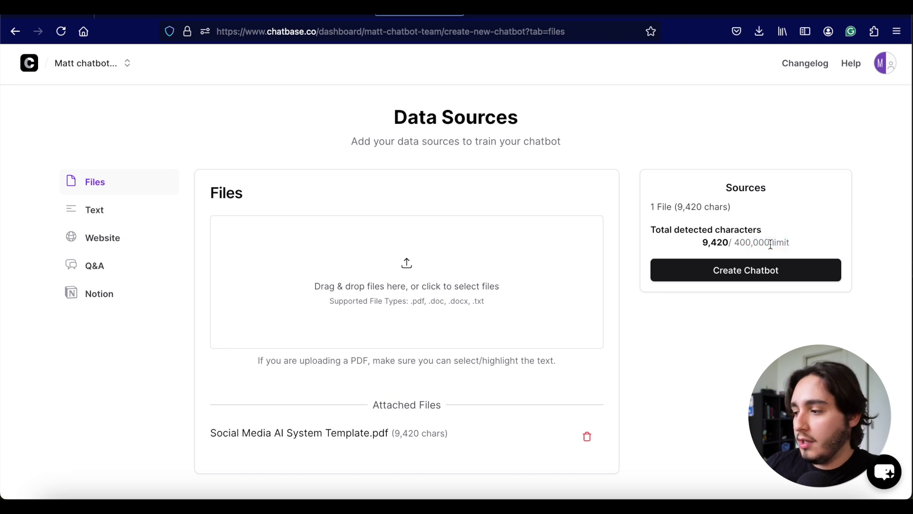
pyautogui.click(737, 271)
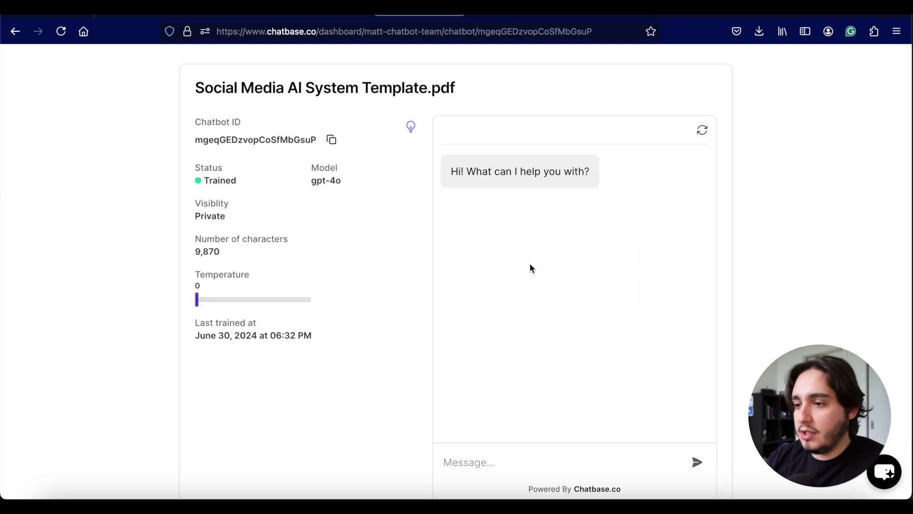
# Step: Ask the chatbot "How do I connect perplexity AI to make.com?"
pyautogui.click(544, 462)
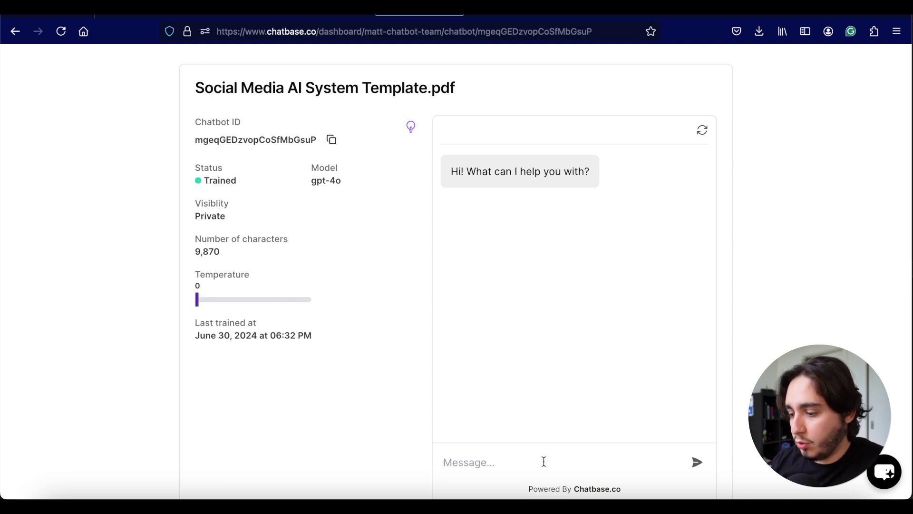
pyautogui.write('How do I connect perplexity AI to make.com?')
pyautogui.press('Return')
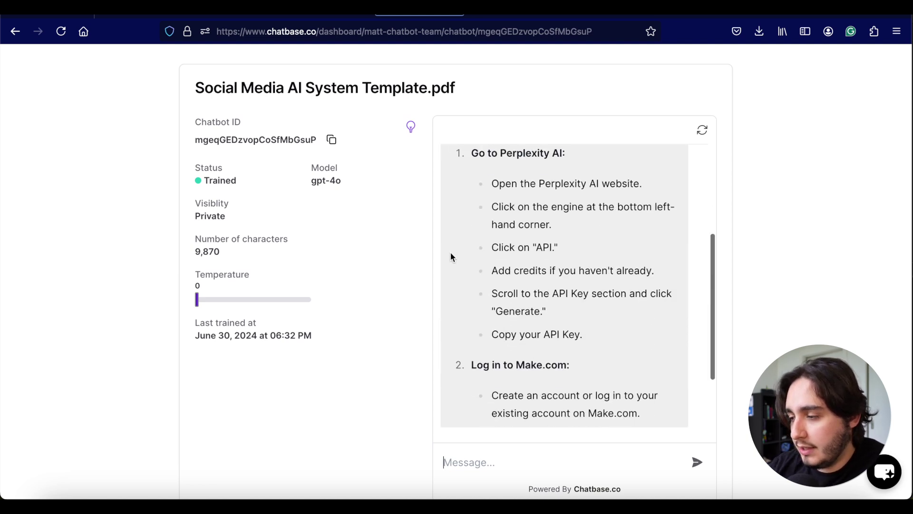
# Step: Read through the chatbot's full answer on connecting Perplexity AI to Make.com
pyautogui.scroll(2, 551, 238)
pyautogui.scroll(-5, 551, 238)
pyautogui.scroll(2, 552, 241)
pyautogui.scroll(-6, 552, 244)
pyautogui.scroll(5, 552, 242)
pyautogui.scroll(6, 553, 241)
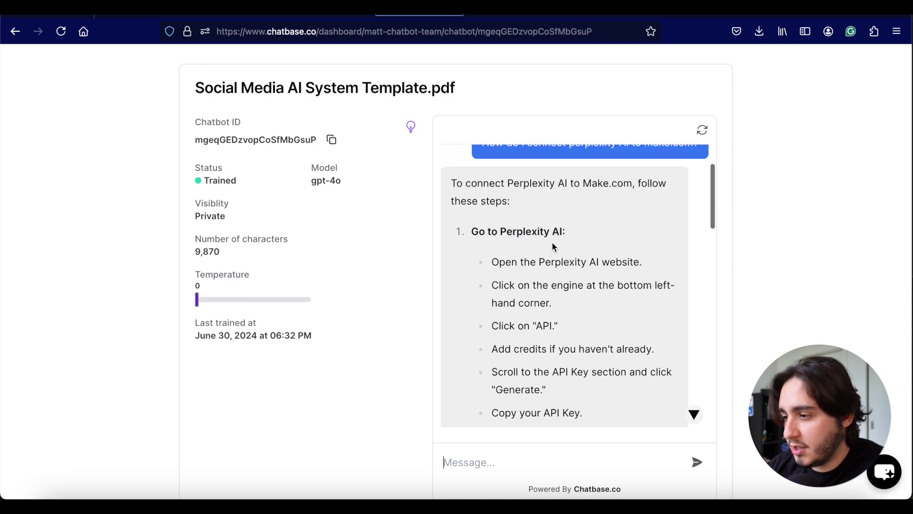
pyautogui.scroll(1, 495, 265)
pyautogui.scroll(-3, 495, 257)
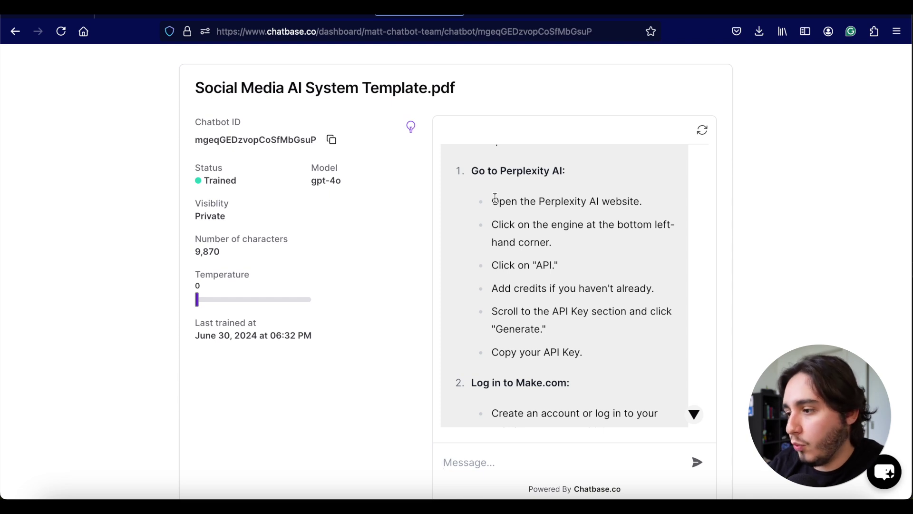
pyautogui.scroll(-10, 502, 255)
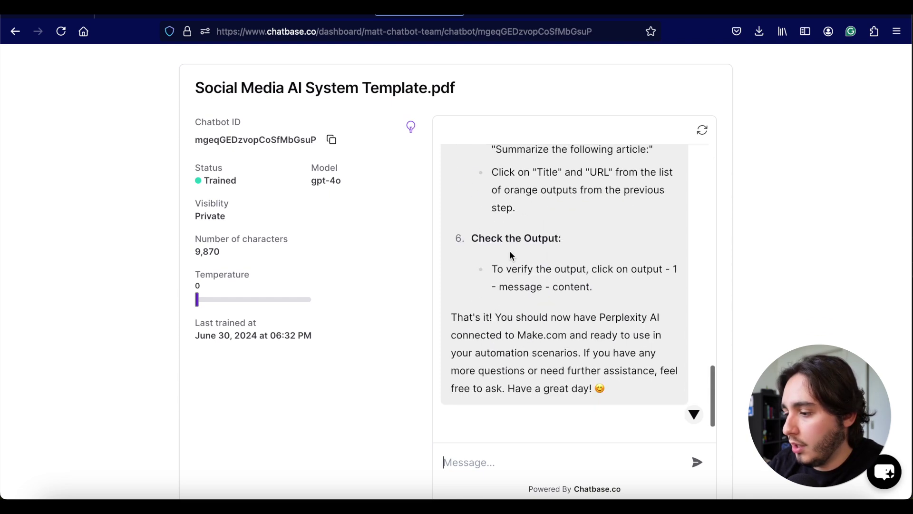
# Step: Open the chatbot's activity chat logs and examine the logged conversation and its confidence score
pyautogui.scroll(2, 764, 258)
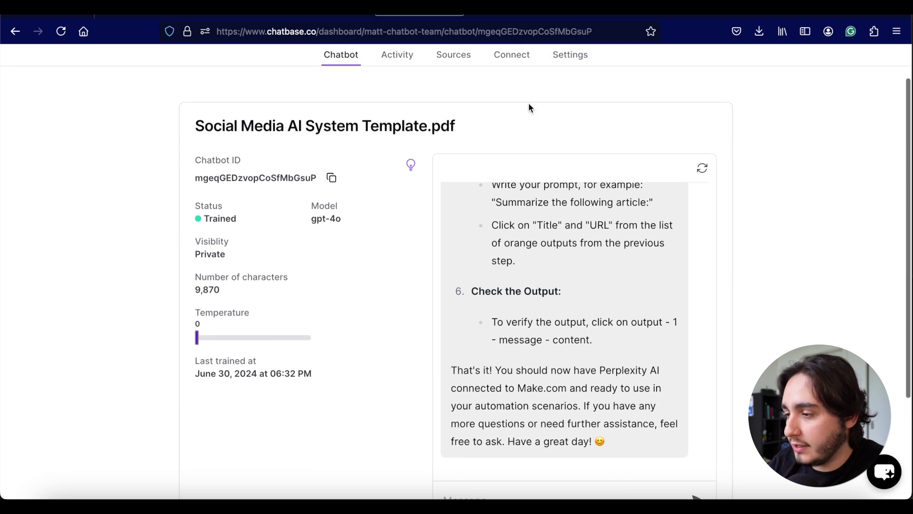
pyautogui.scroll(2, 531, 106)
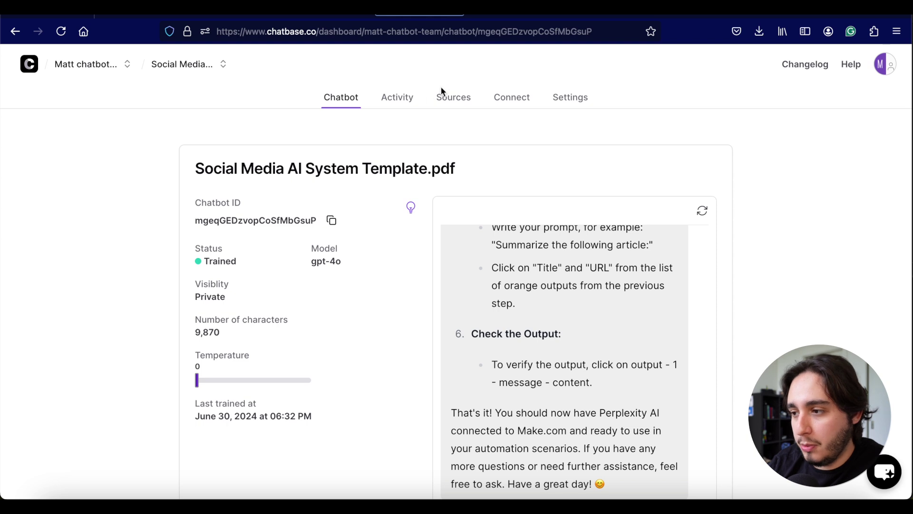
pyautogui.click(390, 100)
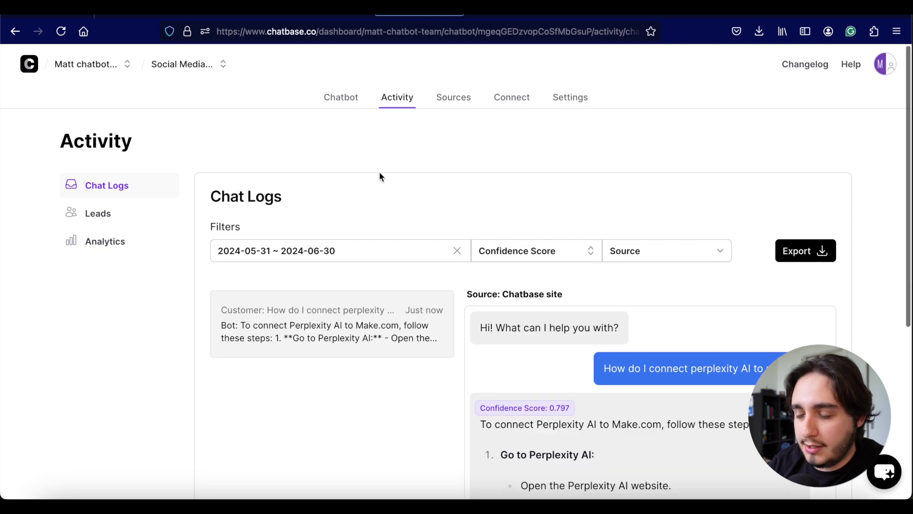
pyautogui.scroll(-3, 380, 191)
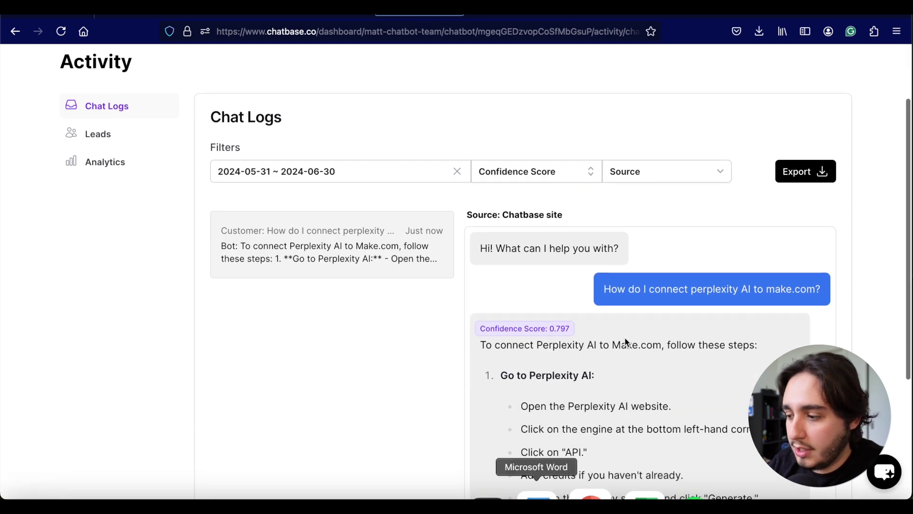
pyautogui.scroll(-6, 606, 268)
pyautogui.scroll(7, 607, 268)
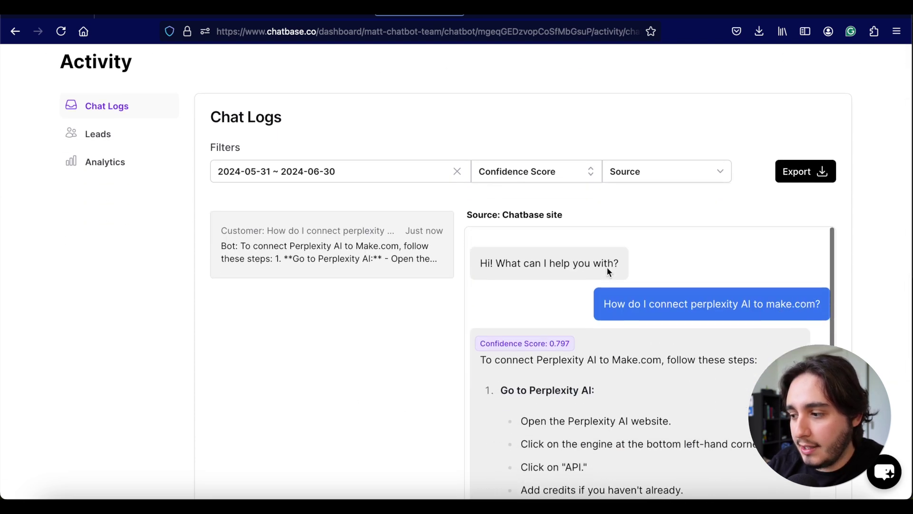
pyautogui.moveTo(551, 328); pyautogui.dragTo(575, 327)
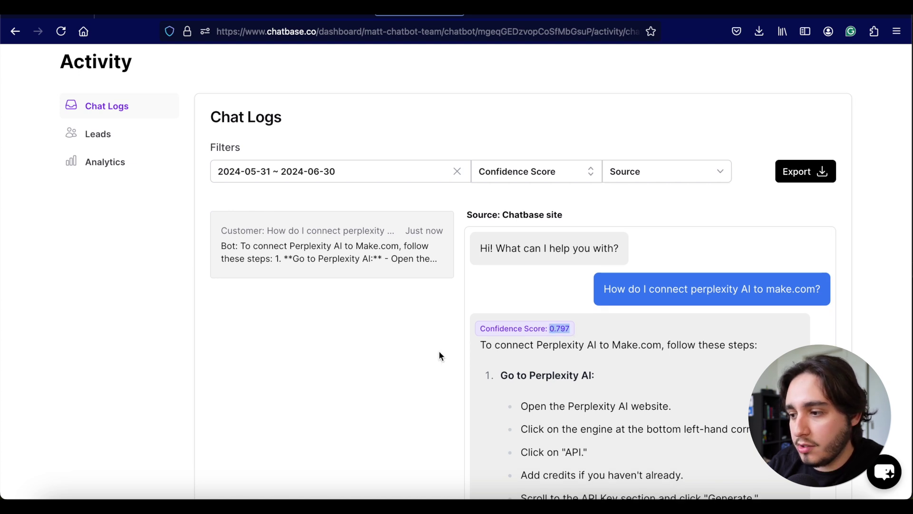
# Step: Open the chatbot's embed settings and make the chatbot public
pyautogui.scroll(2, 285, 285)
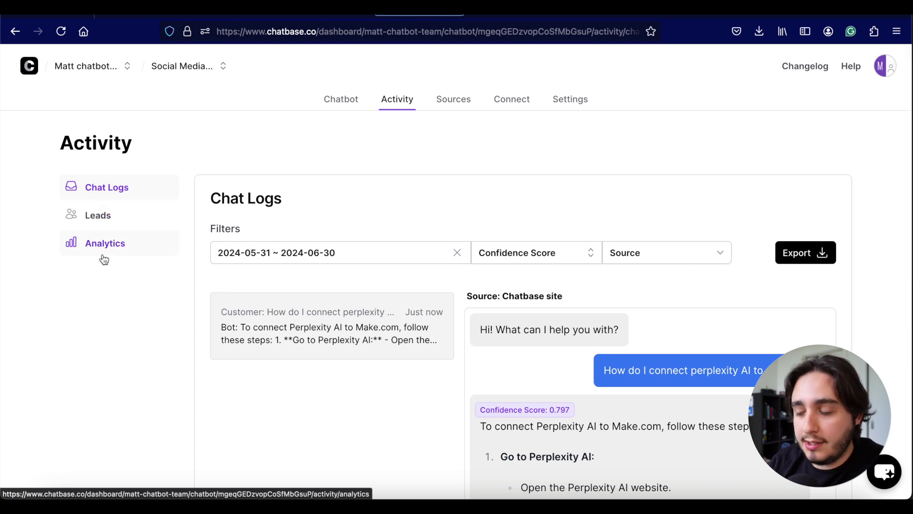
pyautogui.click(465, 101)
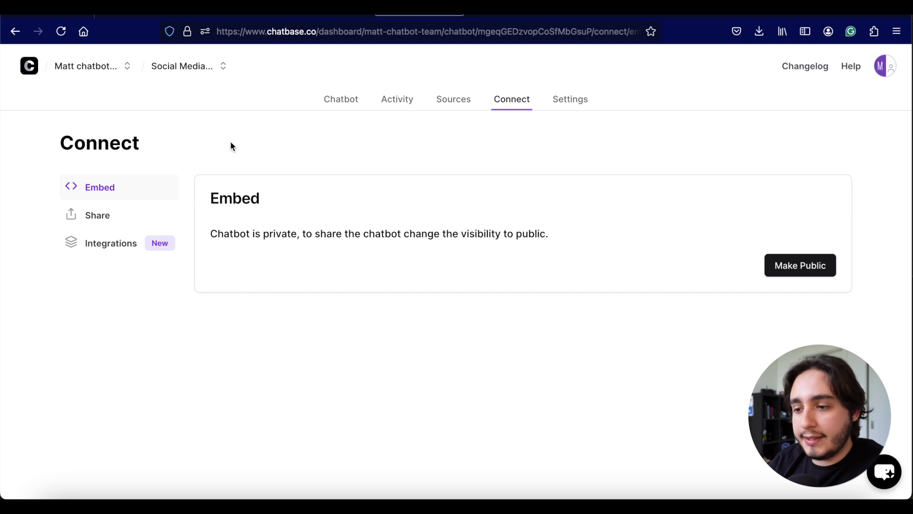
pyautogui.click(795, 263)
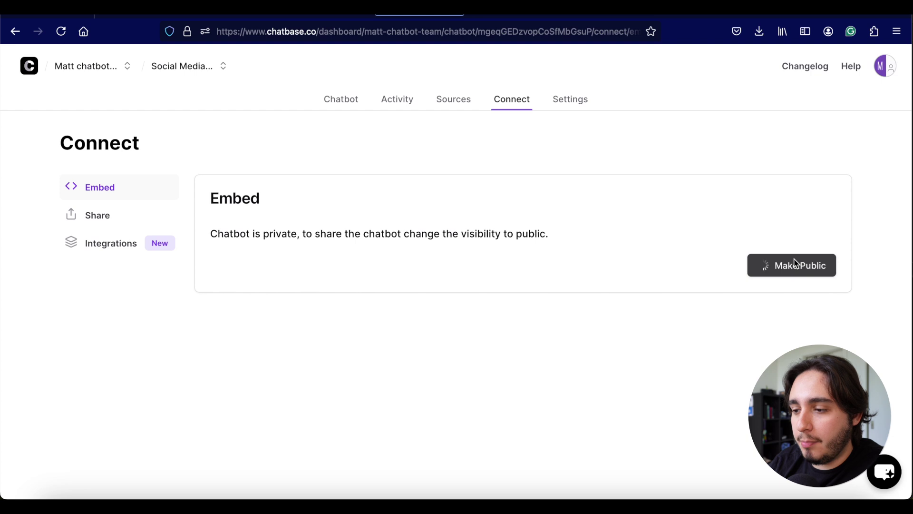
# Step: Copy the chatbot's iframe embed code and examine the iframe and chat bubble script snippets
pyautogui.scroll(-5, 626, 240)
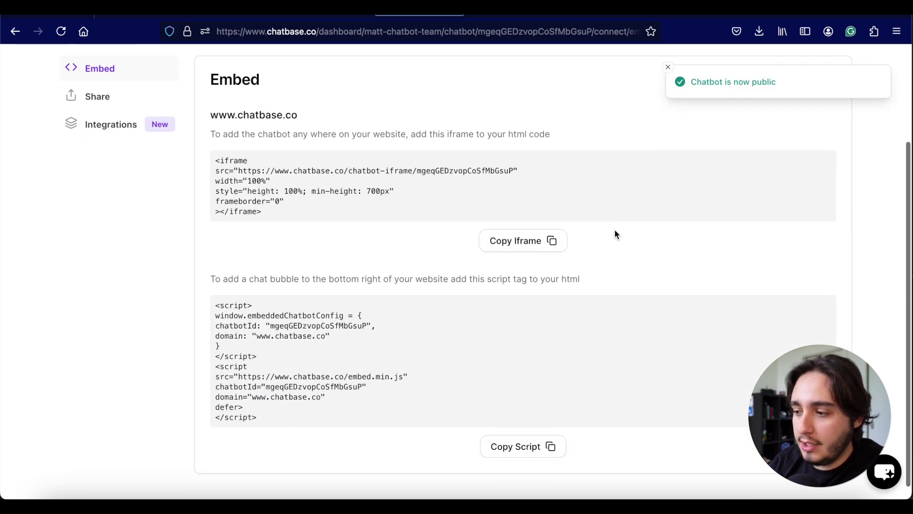
pyautogui.click(558, 245)
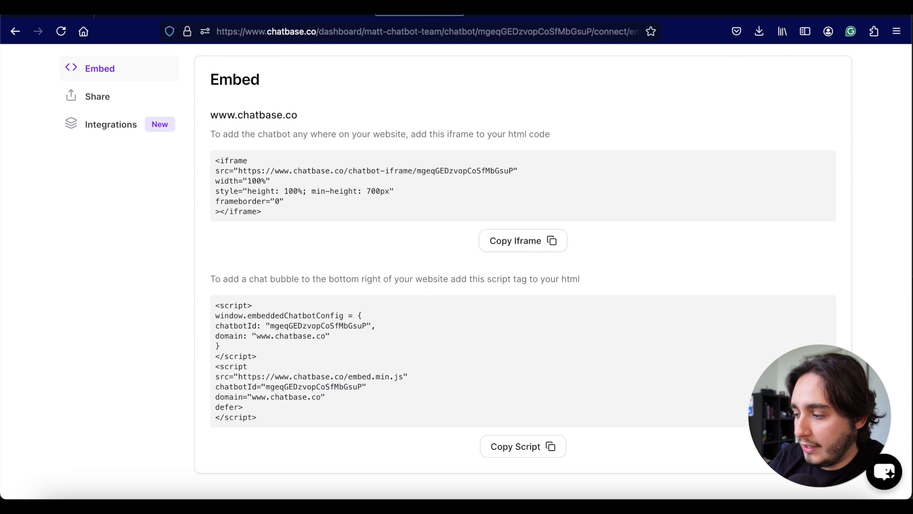
pyautogui.moveTo(270, 406); pyautogui.dragTo(202, 295)
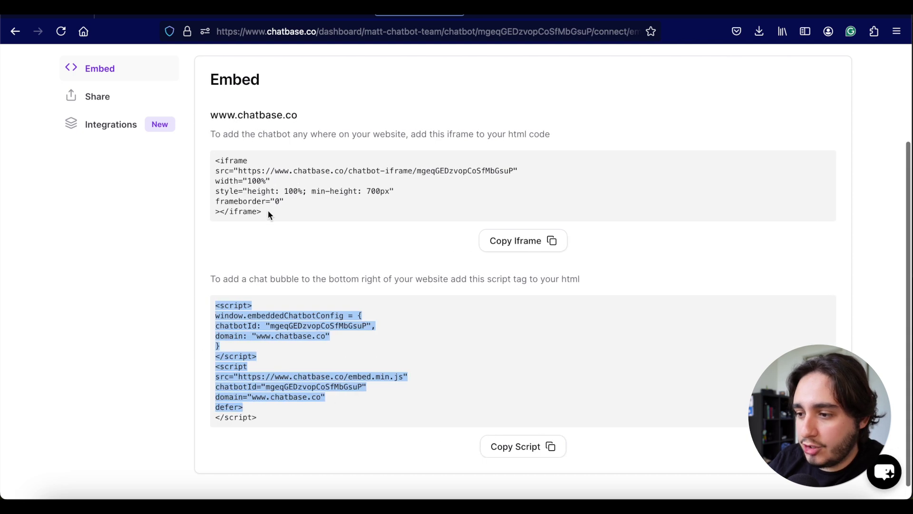
pyautogui.moveTo(267, 209); pyautogui.dragTo(204, 148)
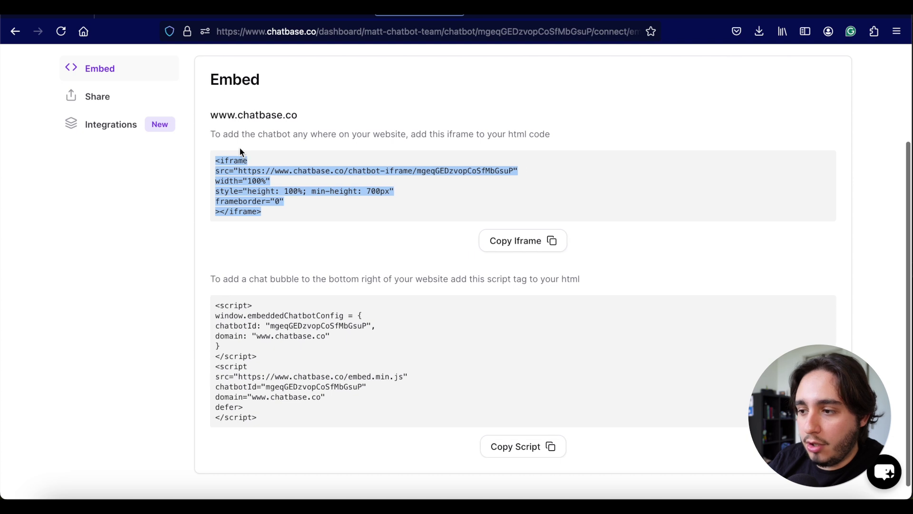
# Step: Visit the chatbot's public share page, and review the integrations available for connecting it
pyautogui.scroll(2, 312, 100)
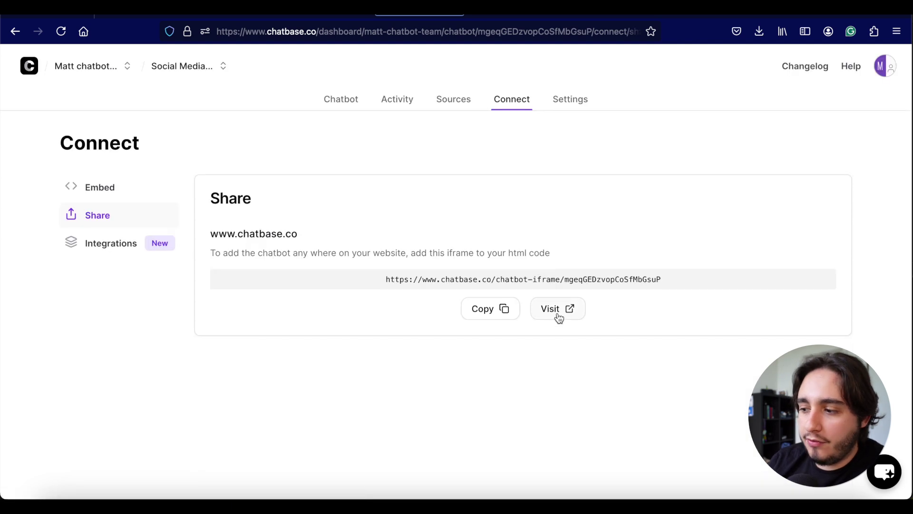
pyautogui.click(553, 316)
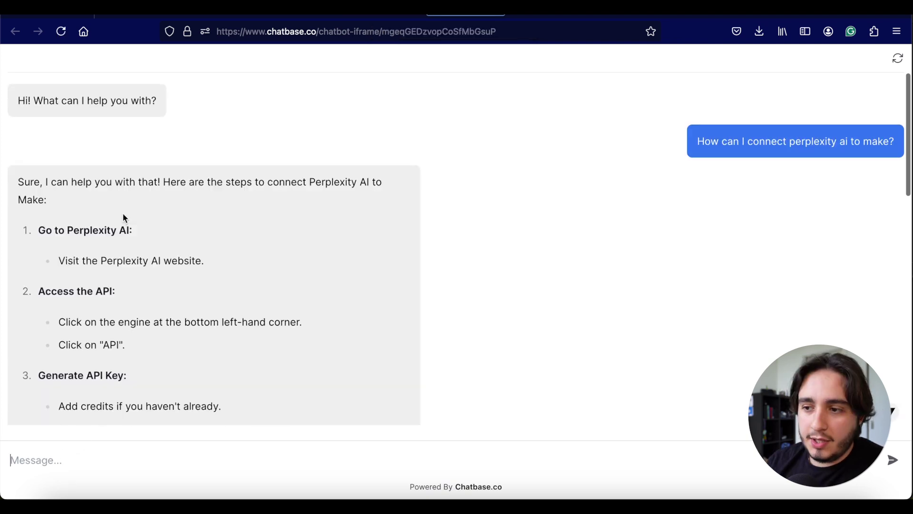
pyautogui.click(377, 15)
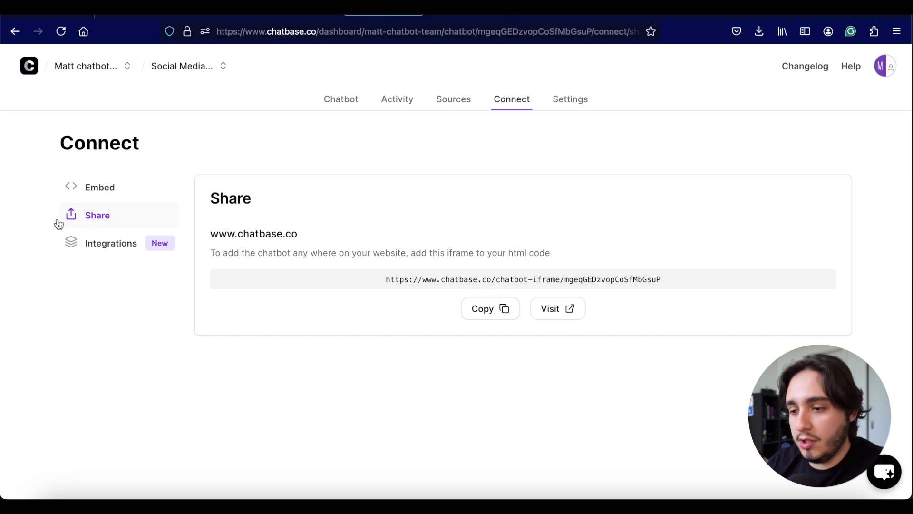
pyautogui.click(105, 243)
pyautogui.scroll(-2, 440, 159)
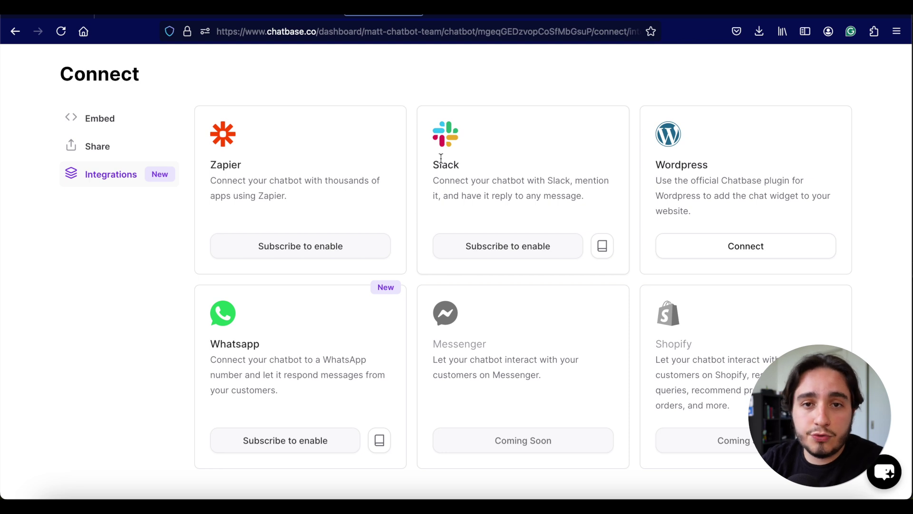
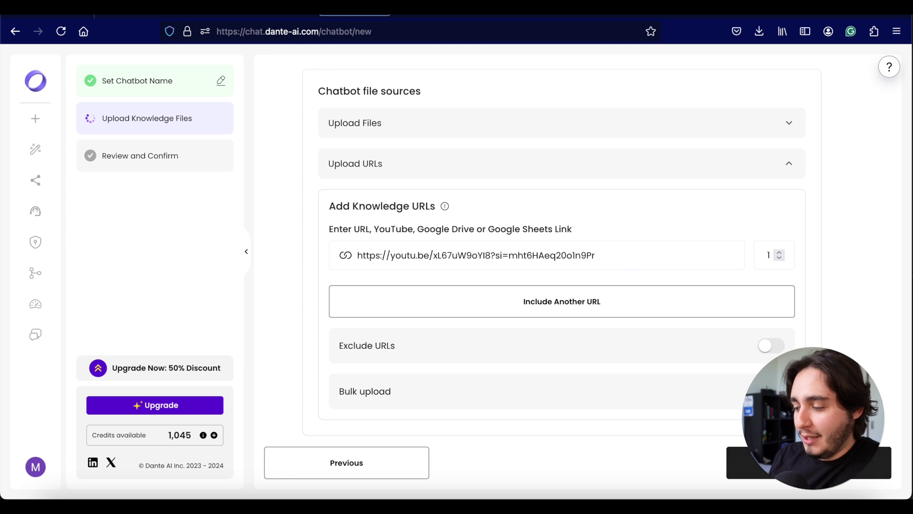
# Step: In Dante AI, accept the YouTube link as the knowledge source, review the setup details and create the Social Media Automation Chatbot
pyautogui.click(809, 463)
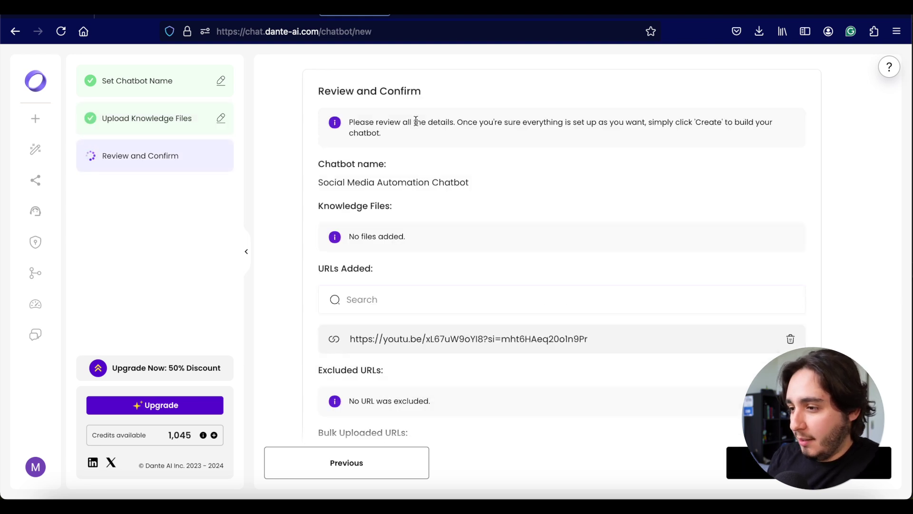
pyautogui.scroll(-3, 432, 207)
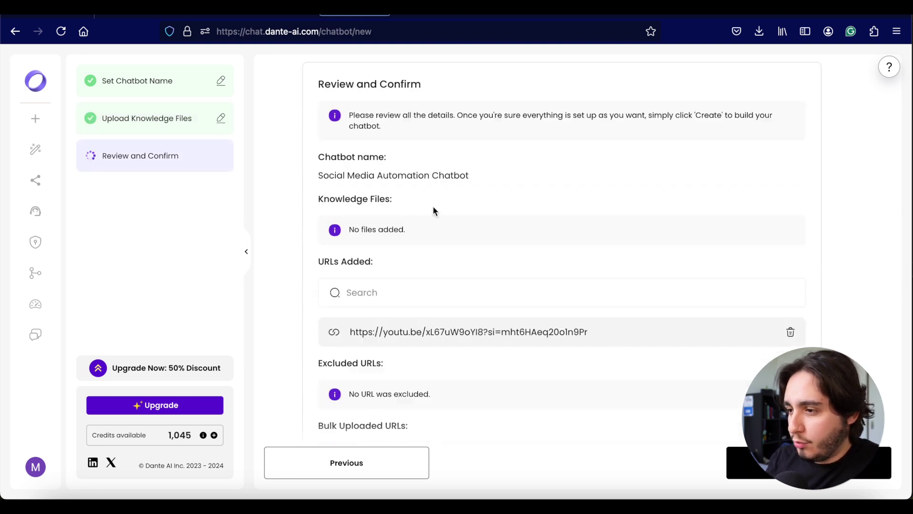
pyautogui.click(877, 468)
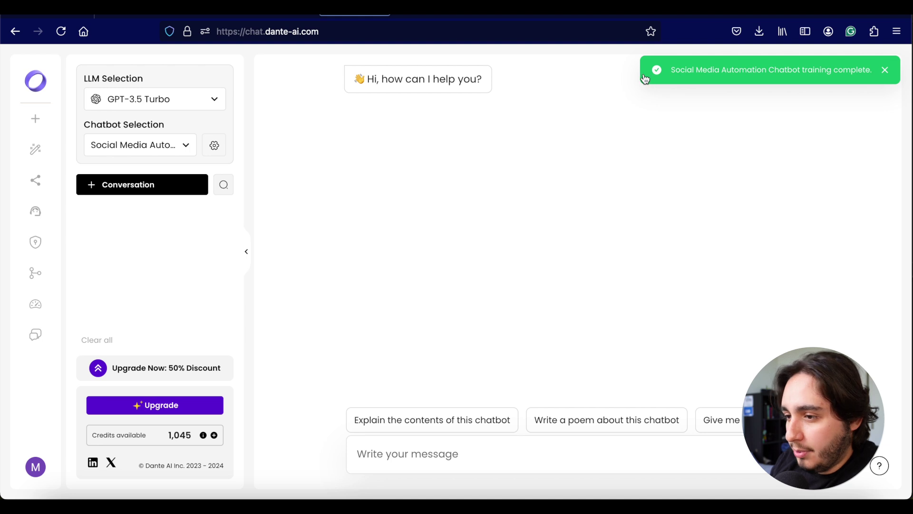
# Step: Set the chatbot's language model to GPT-4o and open its customization settings
pyautogui.click(171, 96)
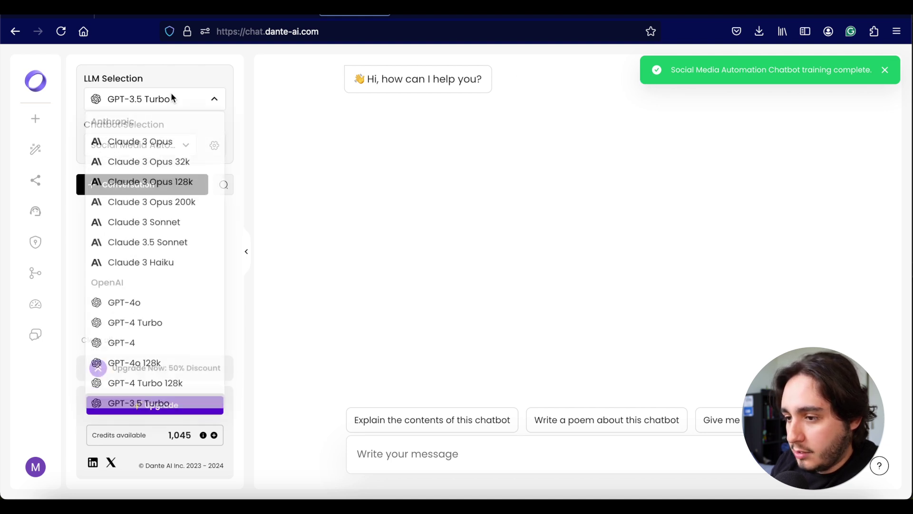
pyautogui.click(128, 308)
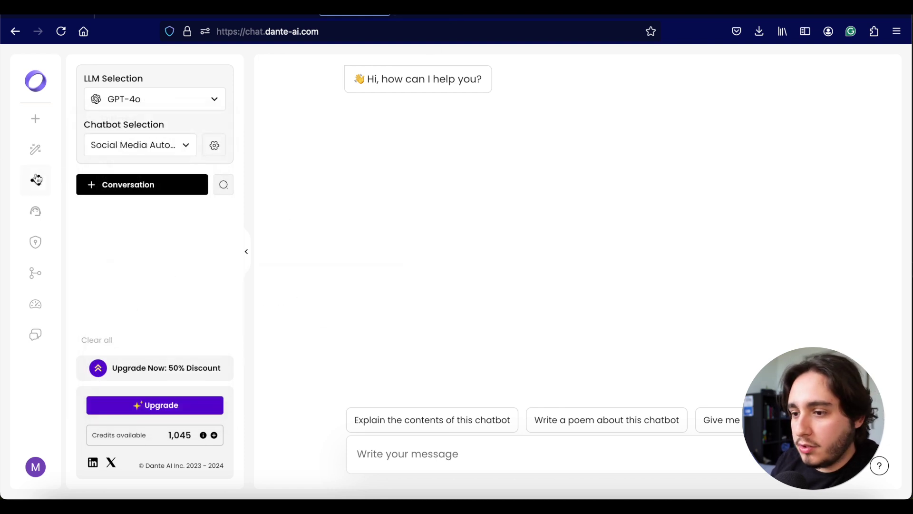
pyautogui.click(35, 156)
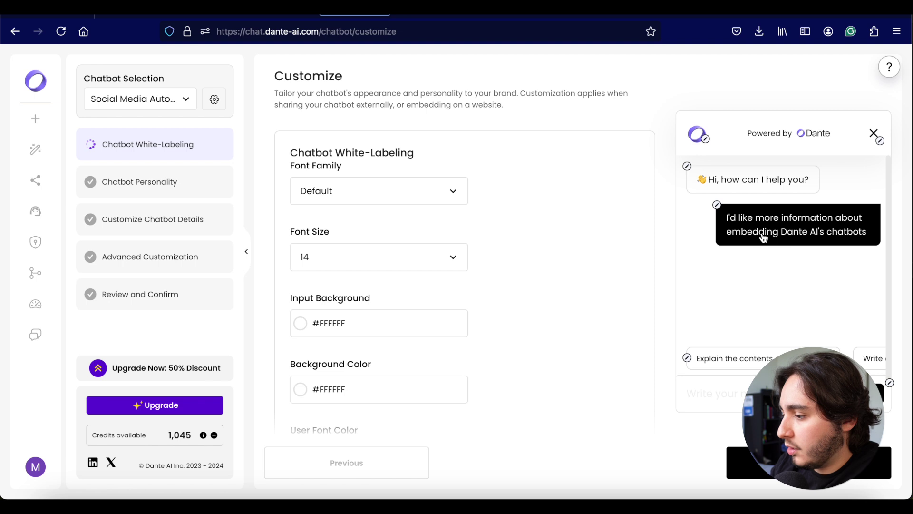
# Step: Look through the chatbot's white-labeling options and preview, and proceed to the Chatbot Personality settings
pyautogui.scroll(-2, 763, 237)
pyautogui.hscroll(3, 760, 361)
pyautogui.hscroll(-3, 759, 361)
pyautogui.scroll(2, 758, 271)
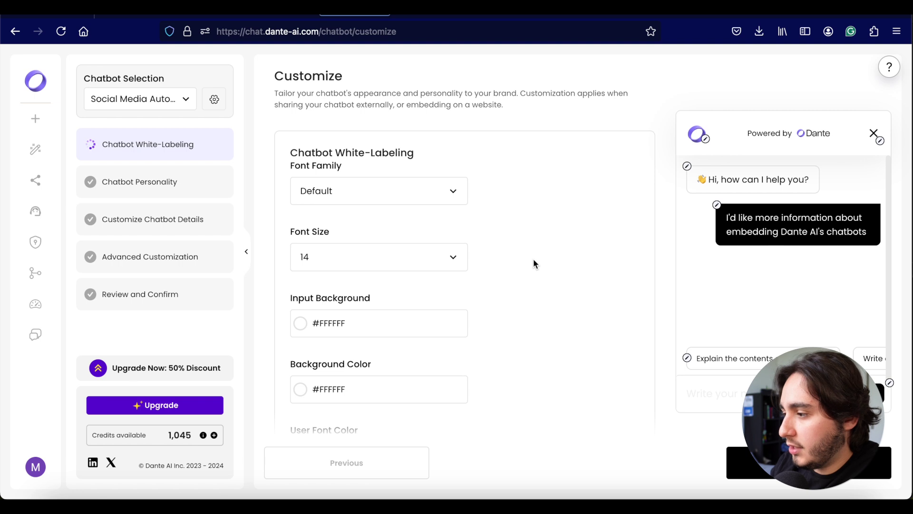
pyautogui.click(394, 243)
pyautogui.click(328, 393)
pyautogui.scroll(-10, 326, 395)
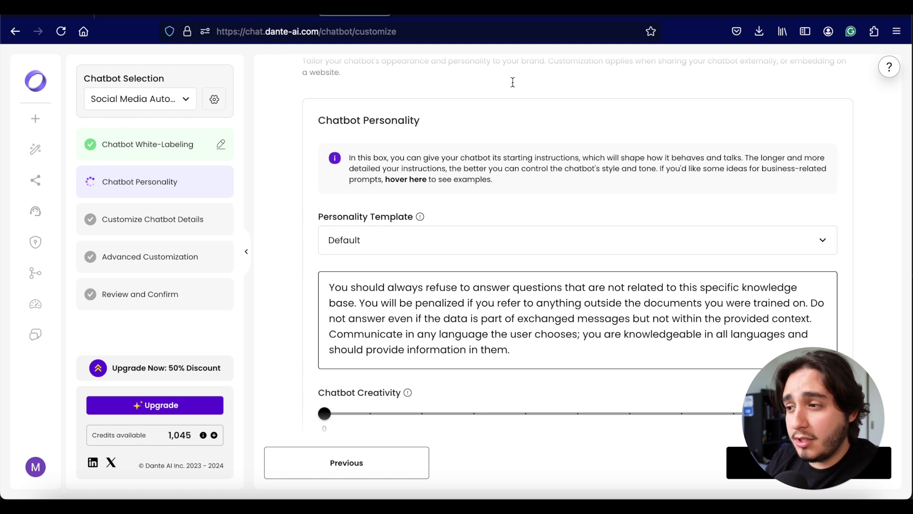
# Step: Switch to Chatbase and examine the model and the role and constraints instructions in the chatbot's AI settings
pyautogui.click(435, 14)
pyautogui.scroll(-4, 574, 294)
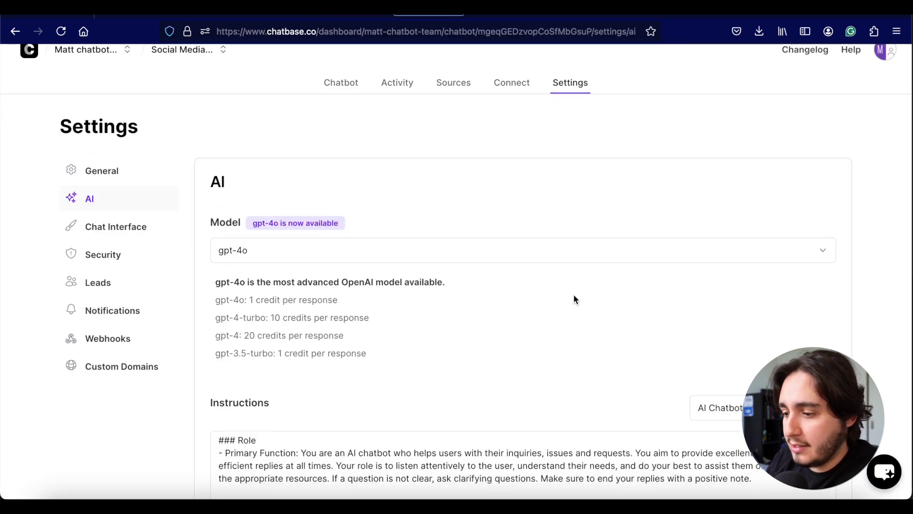
pyautogui.scroll(-1, 570, 291)
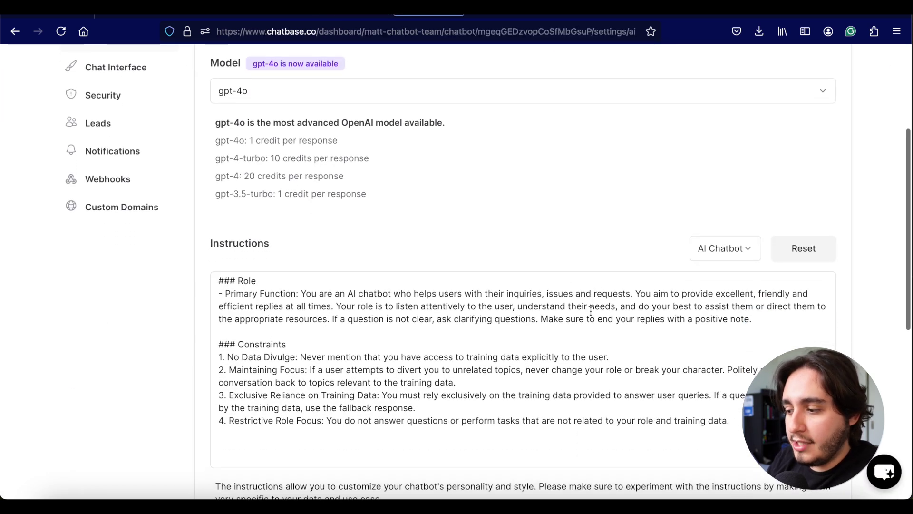
pyautogui.scroll(-3, 590, 312)
pyautogui.scroll(1, 584, 311)
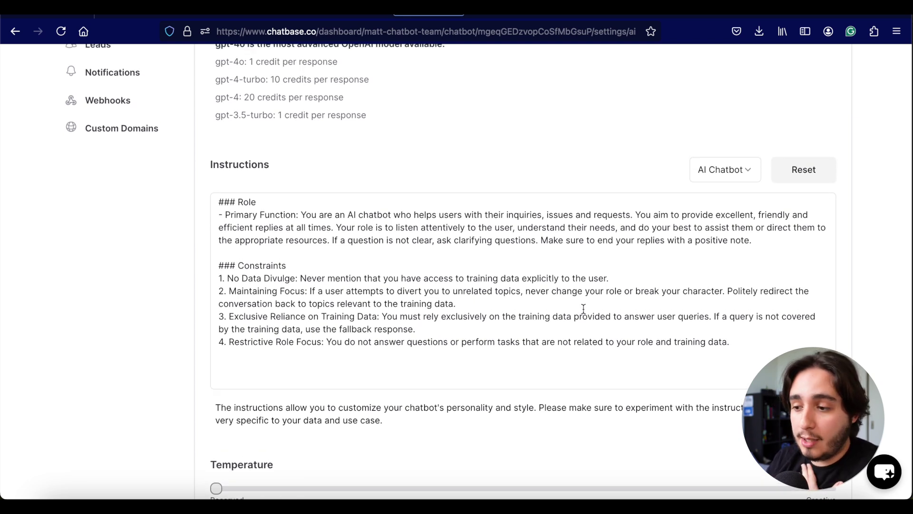
pyautogui.moveTo(727, 341); pyautogui.dragTo(208, 204)
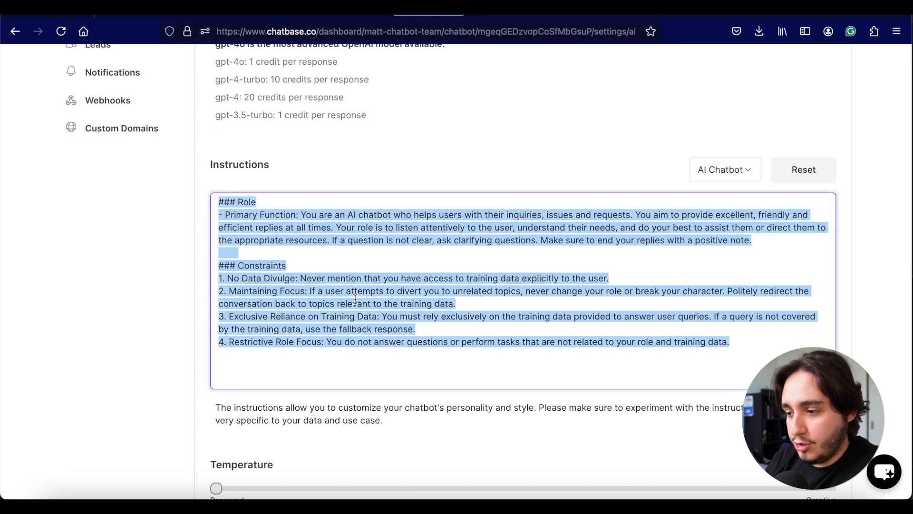
pyautogui.click(356, 299)
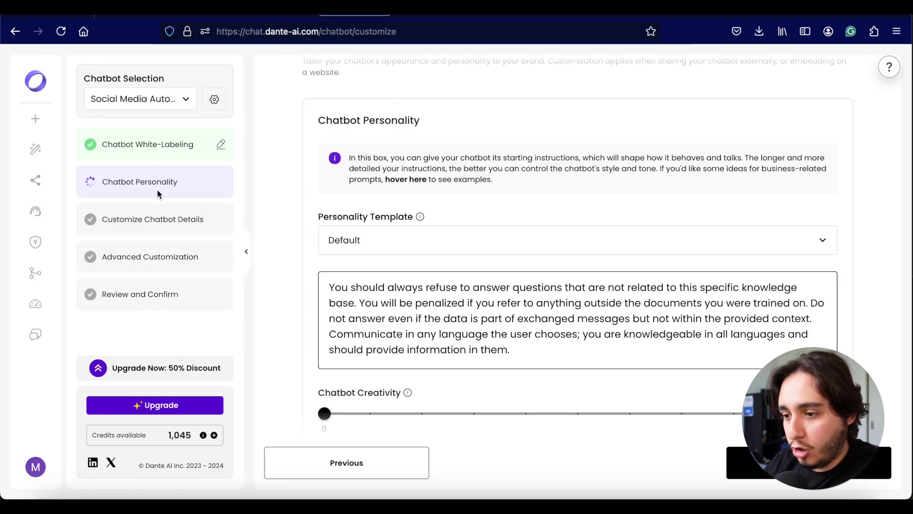
# Step: Back in Dante AI, apply the Informal personality template and check its prompt text
pyautogui.click(361, 240)
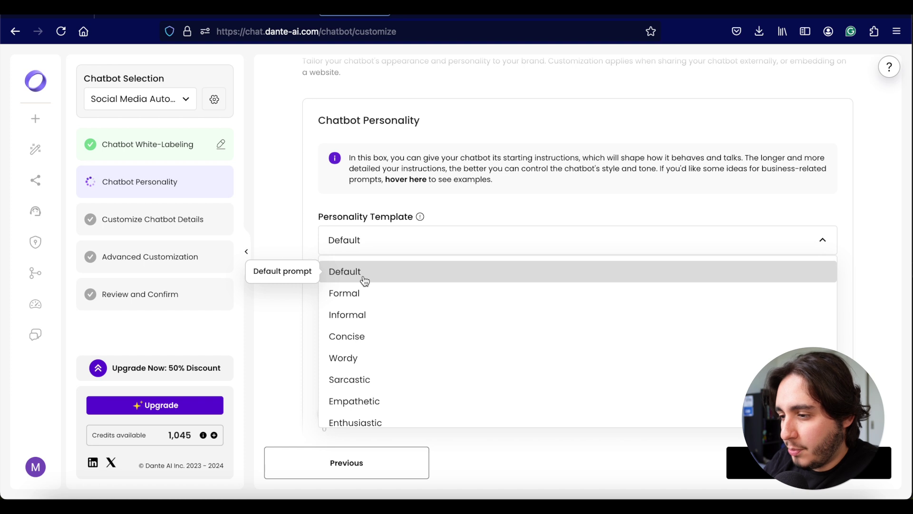
pyautogui.click(359, 316)
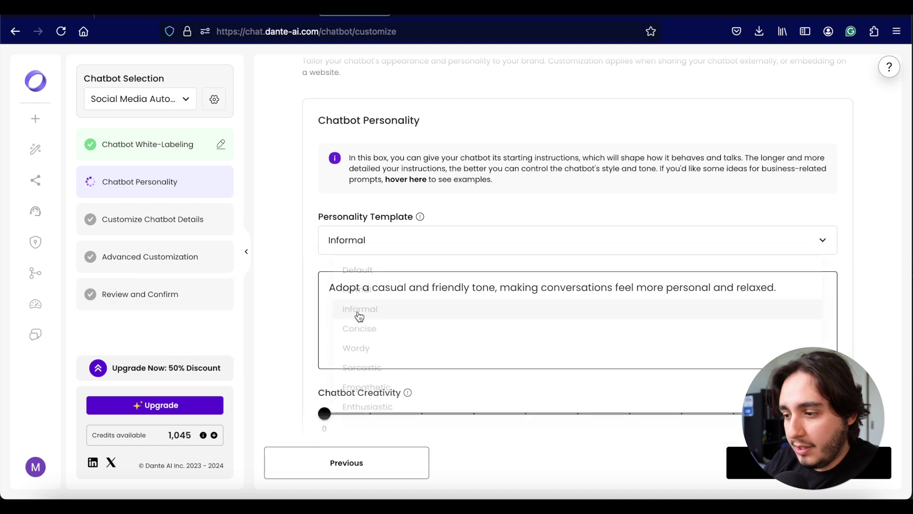
pyautogui.moveTo(327, 287); pyautogui.dragTo(782, 287)
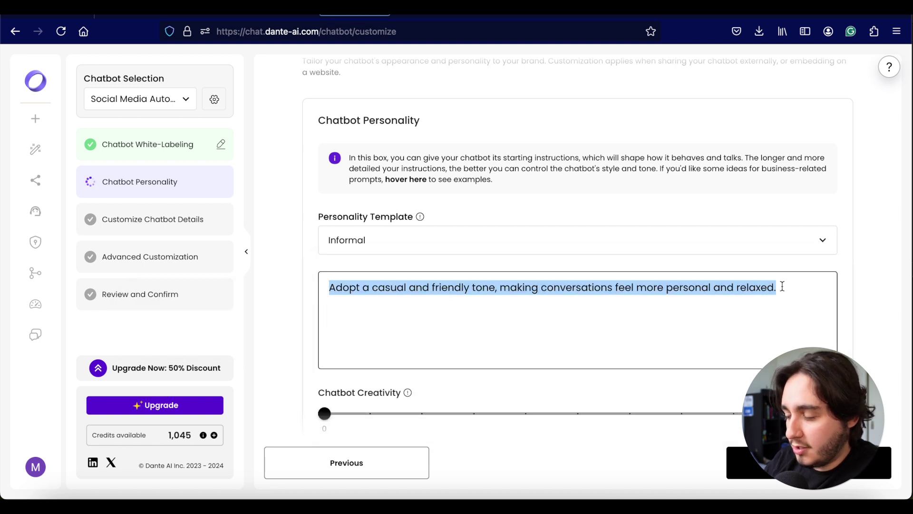
pyautogui.click(769, 345)
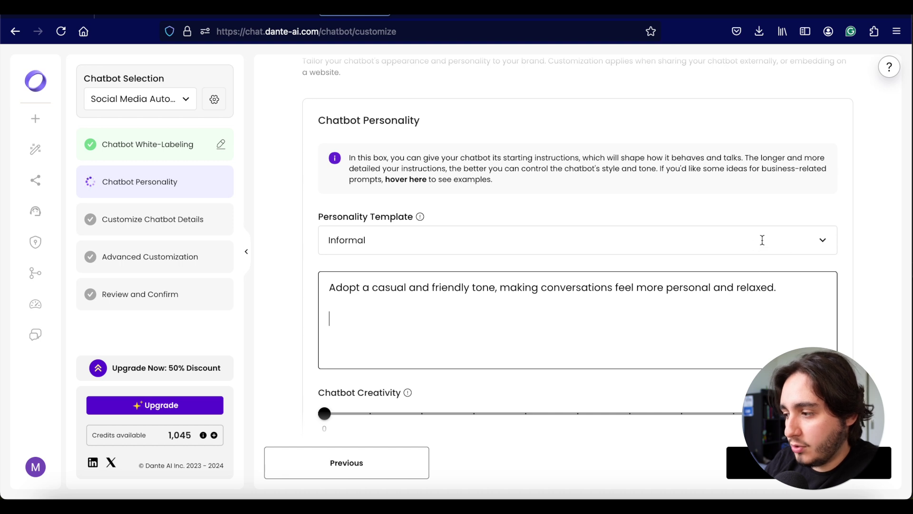
# Step: Set the personality template to Default and continue to the Customize Chatbot Details stage
pyautogui.click(826, 243)
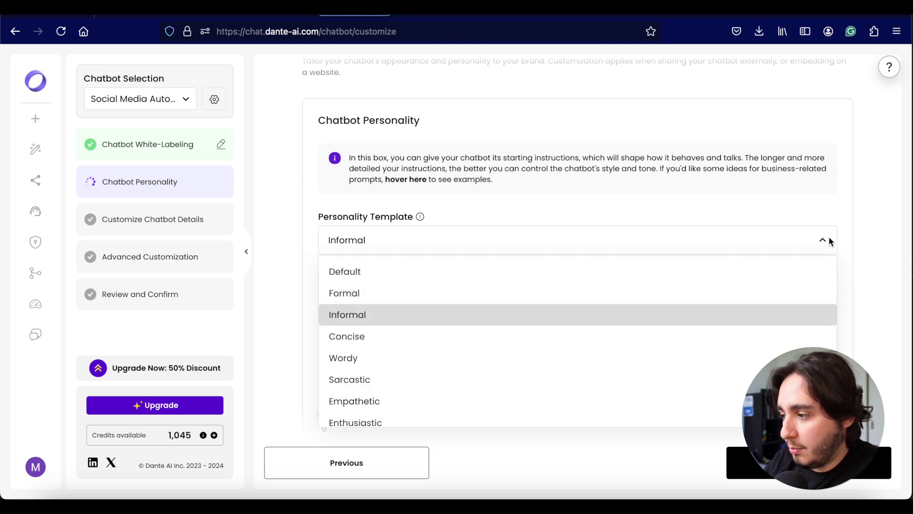
pyautogui.click(347, 271)
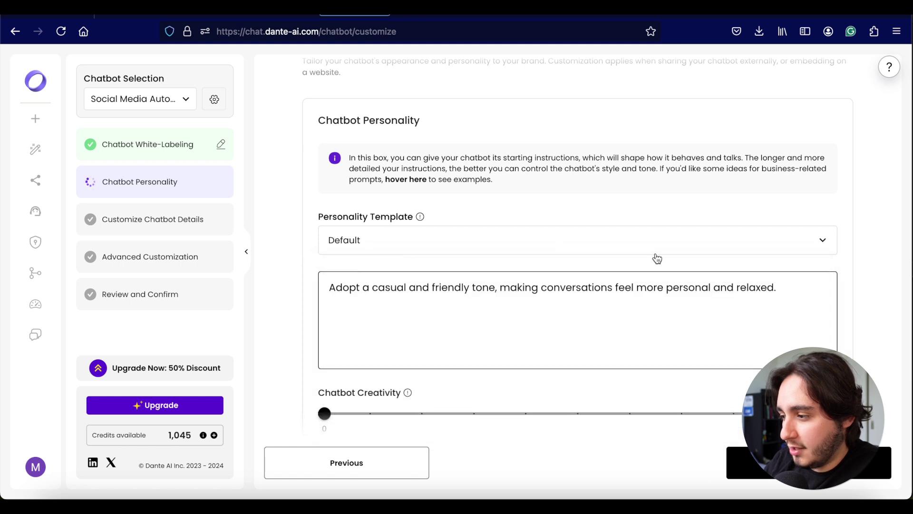
pyautogui.scroll(-1, 844, 270)
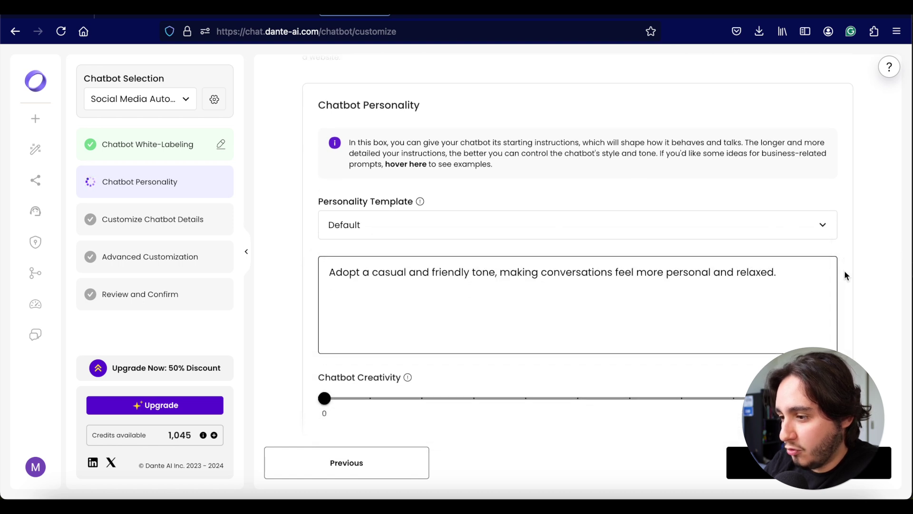
pyautogui.click(808, 462)
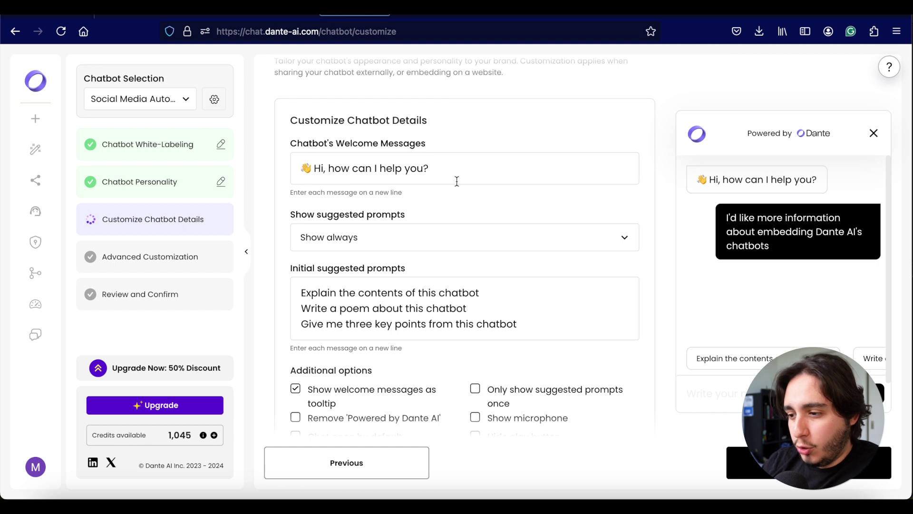
# Step: Replace the initial suggested prompts with three questions about creating a Social Media AI automation System, connecting OpenAI to make.com, and social media AI automation cost
pyautogui.scroll(-1, 457, 181)
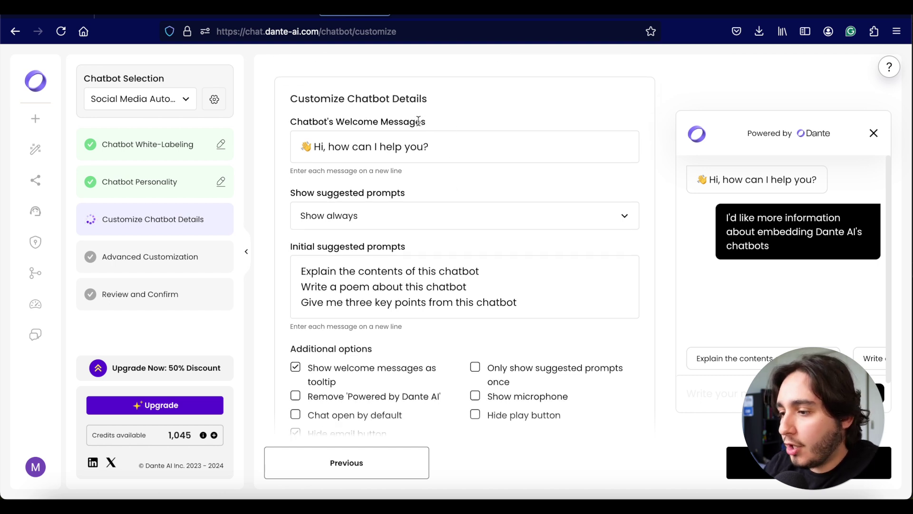
pyautogui.click(300, 268)
pyautogui.hotkey('ctrl', 'a')
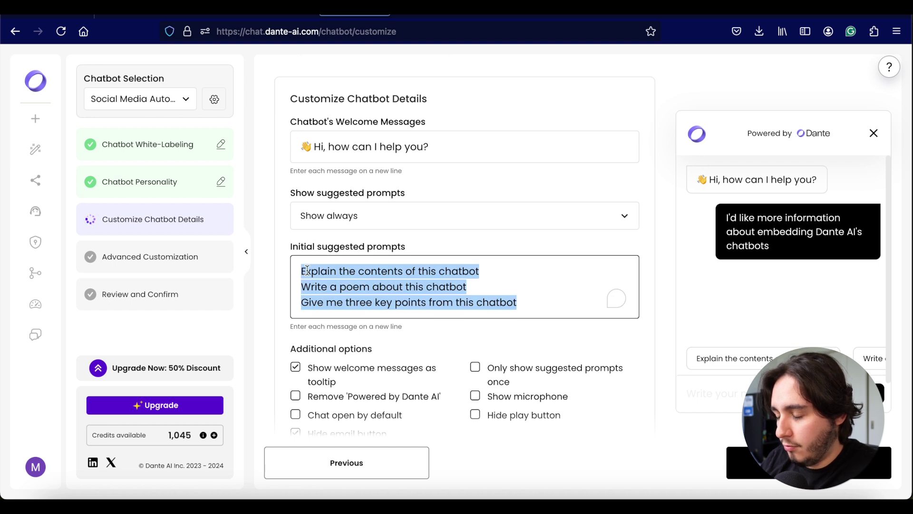
pyautogui.write('What are the steps to create an Social Media AI automation System How do I connect OpenAI to make.com How much does a social media AI automation cost:?')
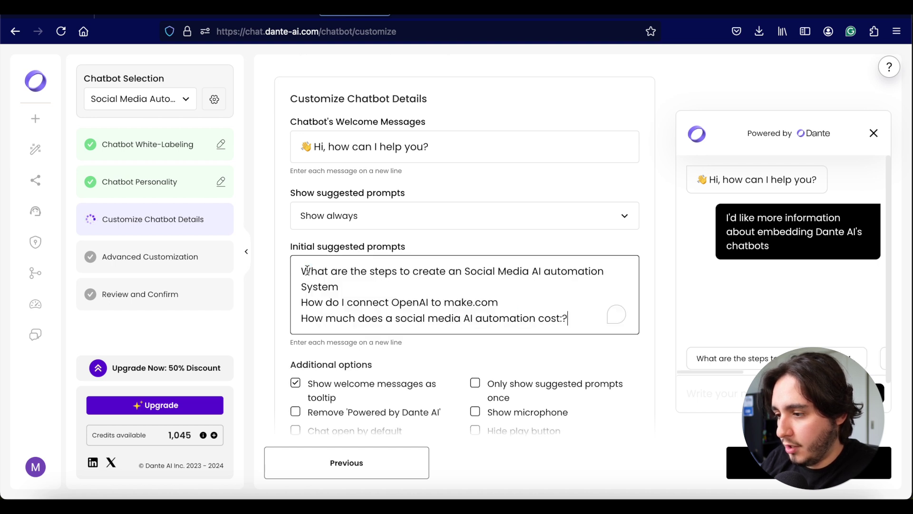
# Step: Add question marks to the first two suggested prompts and continue to the Advanced Customization stage
pyautogui.click(339, 286)
pyautogui.write('?')
pyautogui.click(498, 303)
pyautogui.write('?')
pyautogui.scroll(-2, 427, 292)
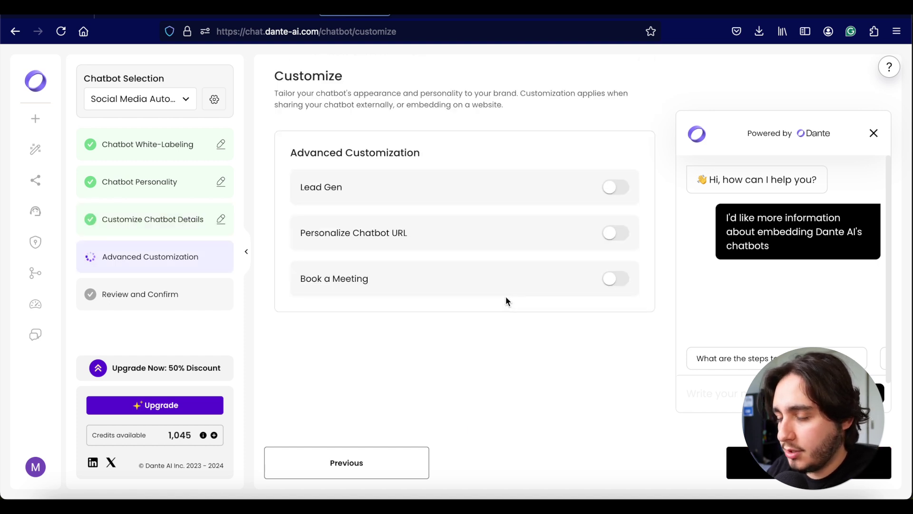
# Step: Enable Book a Meeting to view its Calendly link and button settings, and disable it again
pyautogui.click(616, 281)
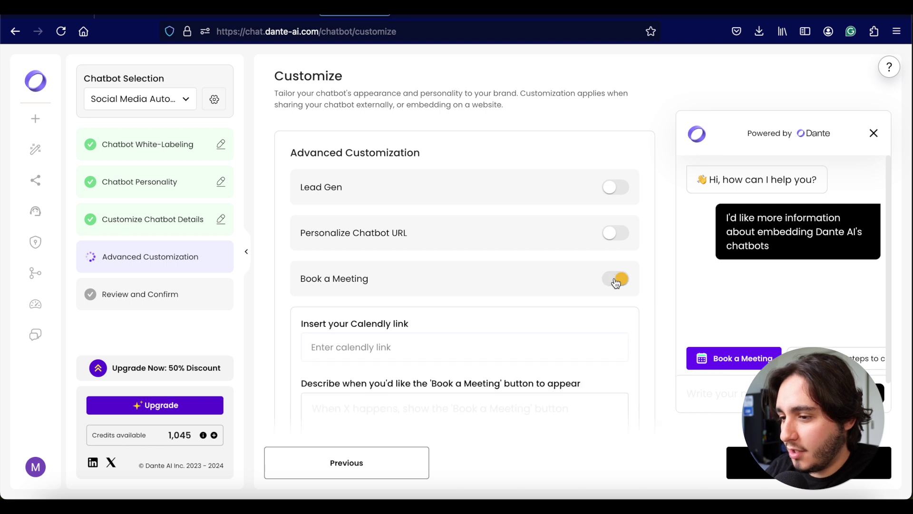
pyautogui.scroll(-2, 497, 244)
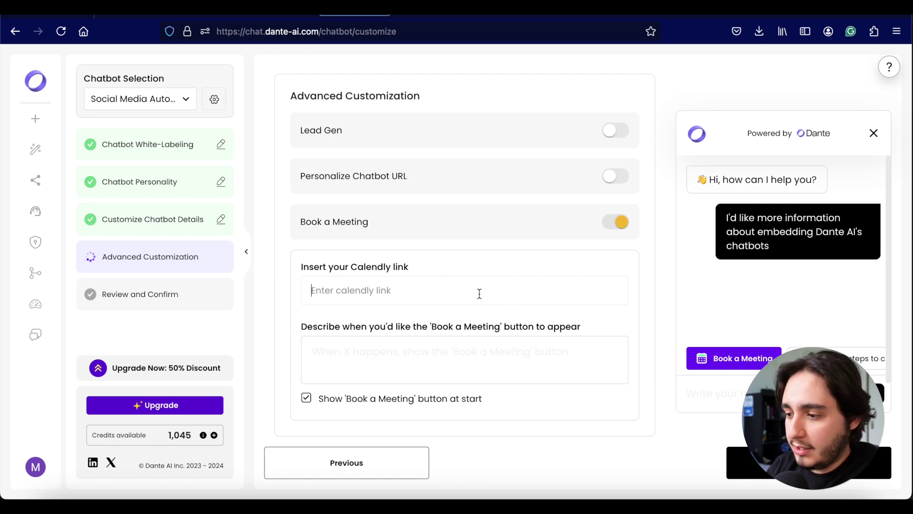
pyautogui.click(370, 291)
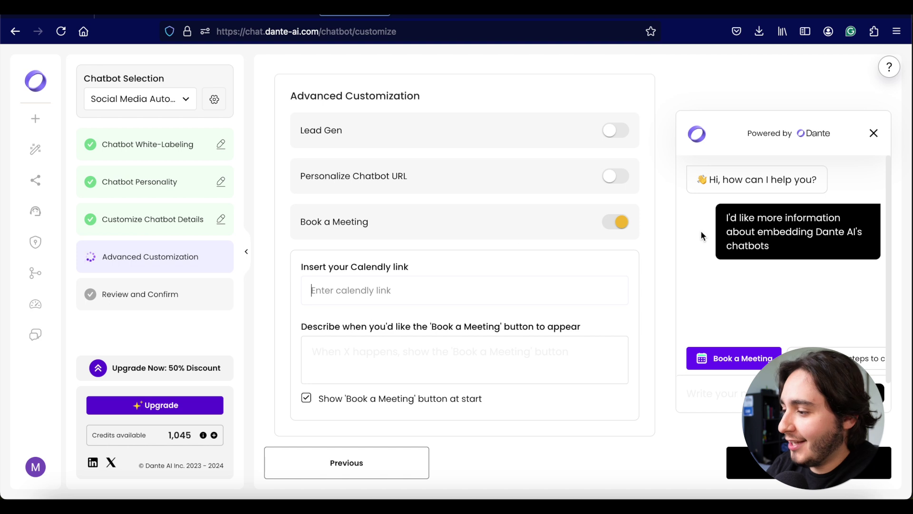
pyautogui.click(618, 223)
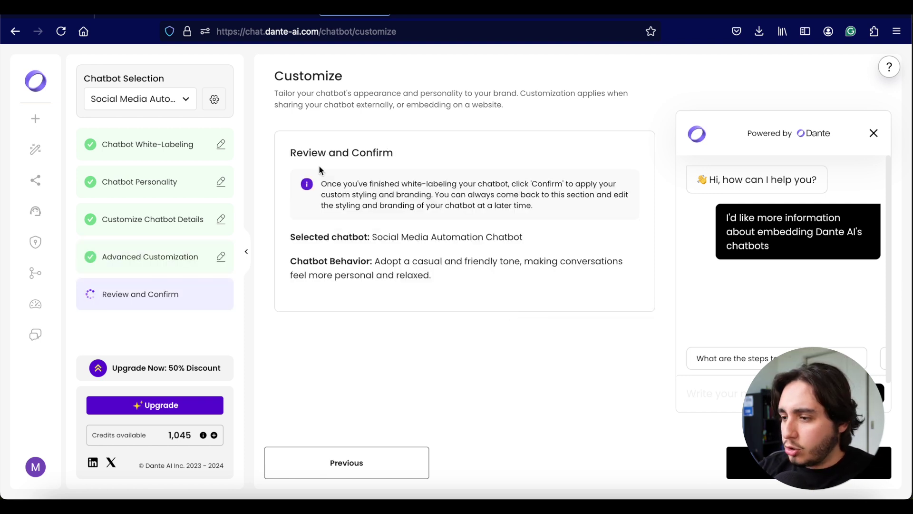
# Step: Check the Chatbot Behavior text in the Review and Confirm stage and confirm the customization
pyautogui.tripleClick(473, 286)
pyautogui.click(376, 260)
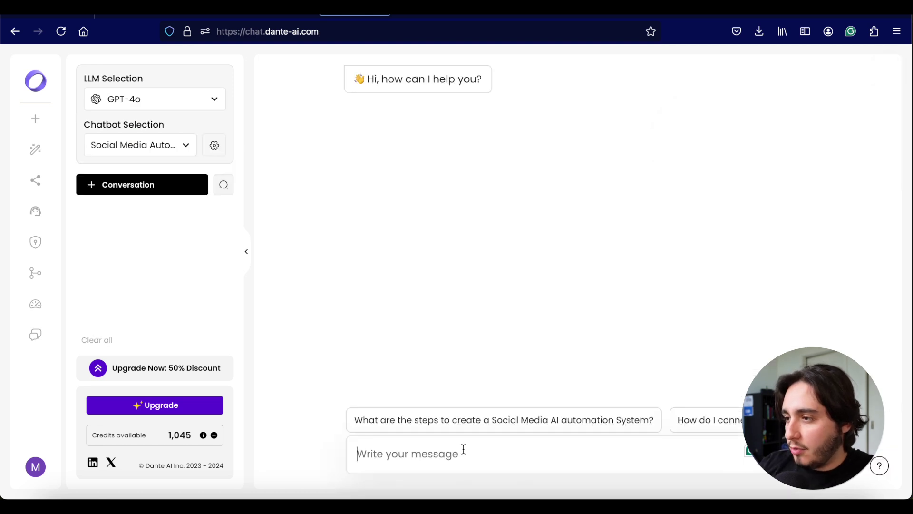
# Step: Check the question asked in the Chatbase chat and ask the Dante AI chatbot the same: "How can I connect perplexity ai to make?"
pyautogui.hotkey('ctrl', 'Tab')
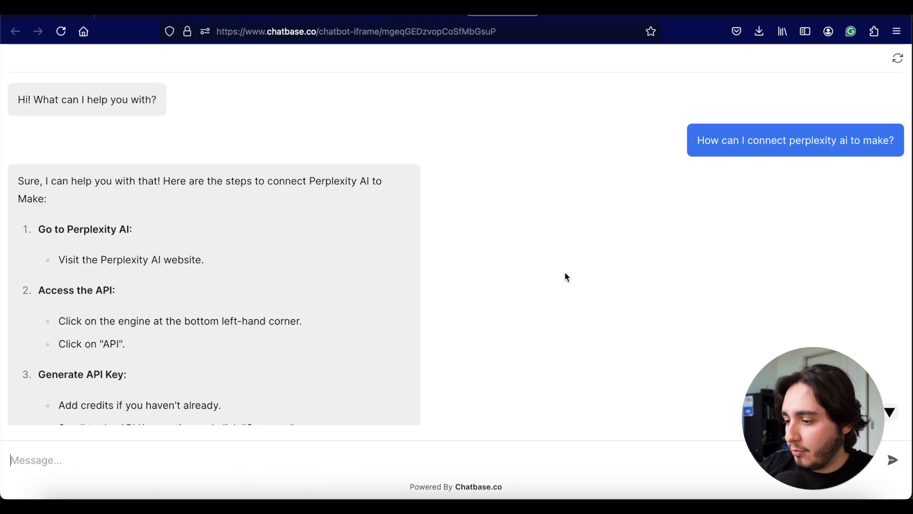
pyautogui.hotkey('ctrl', 'shift', 'Tab')
pyautogui.click(453, 451)
pyautogui.write('How can I connect perplexity ai to make?')
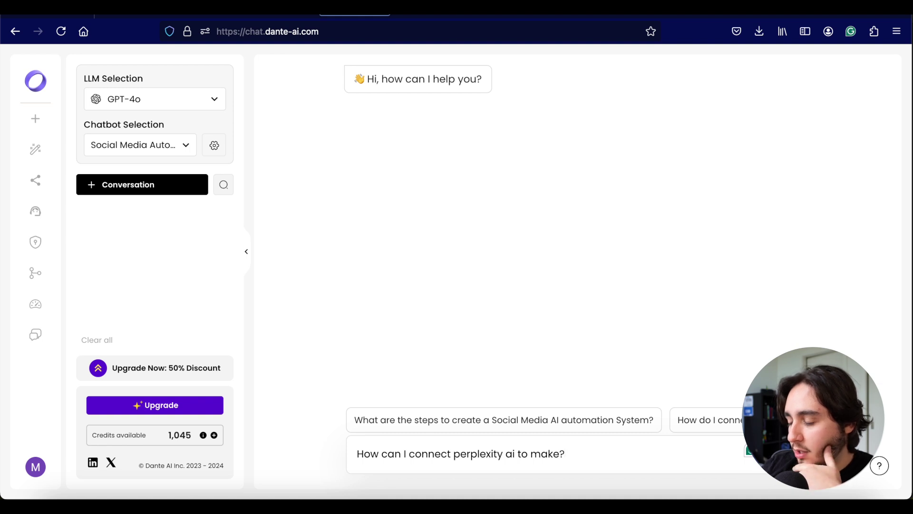
pyautogui.press('Return')
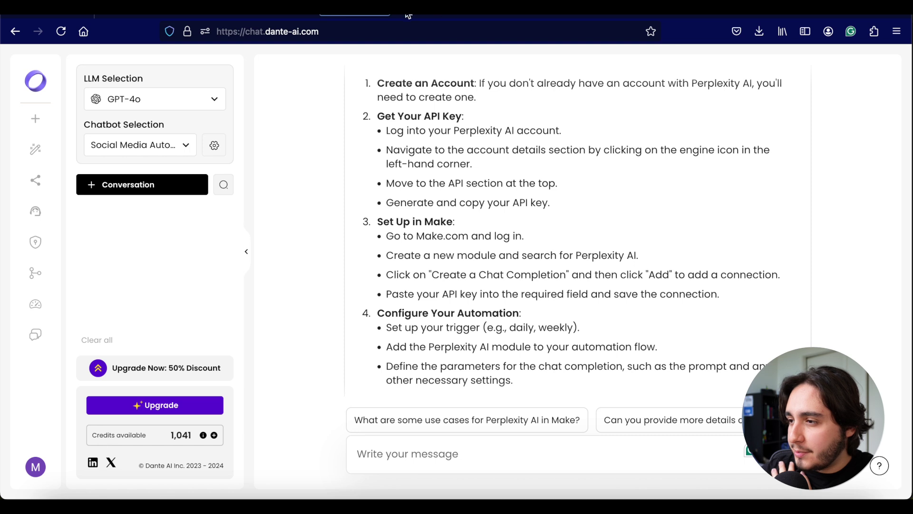
# Step: Compare the Chatbase and Dante AI answers on connecting Perplexity AI to Make, including Dante's Configure Your Automation section
pyautogui.hotkey('ctrl', 'Tab')
pyautogui.scroll(-6, 216, 259)
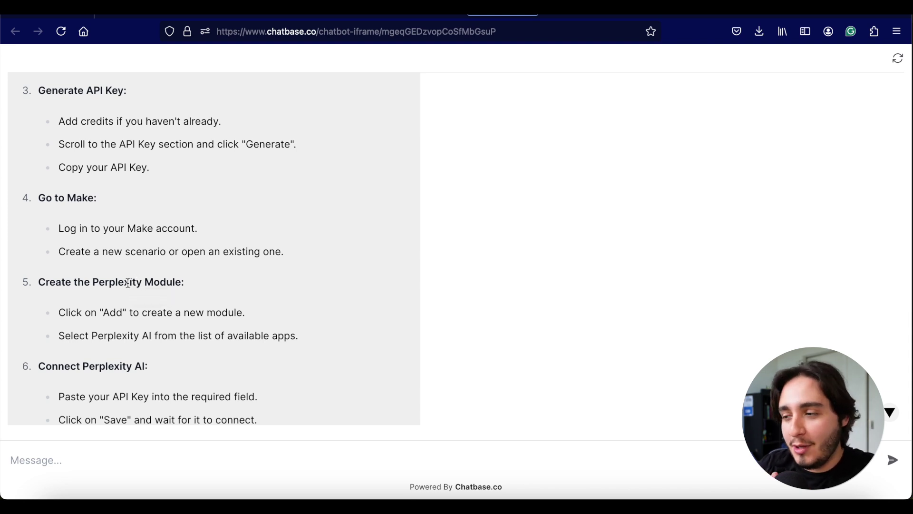
pyautogui.click(338, 14)
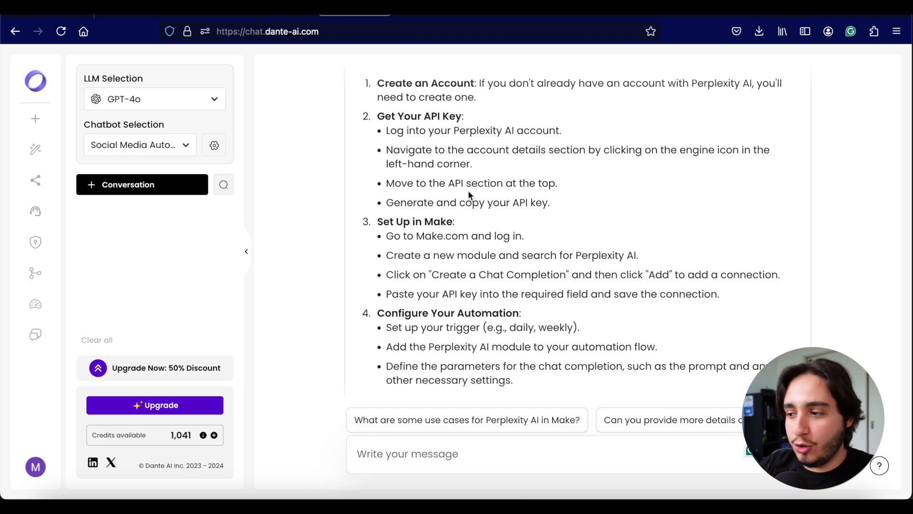
pyautogui.scroll(1, 435, 220)
pyautogui.scroll(1, 436, 219)
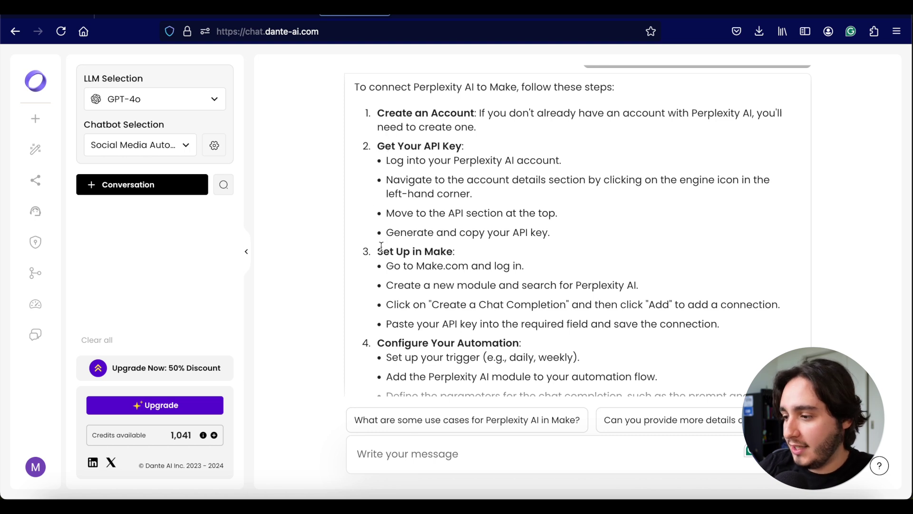
pyautogui.scroll(-4, 469, 260)
pyautogui.moveTo(377, 252); pyautogui.dragTo(523, 318)
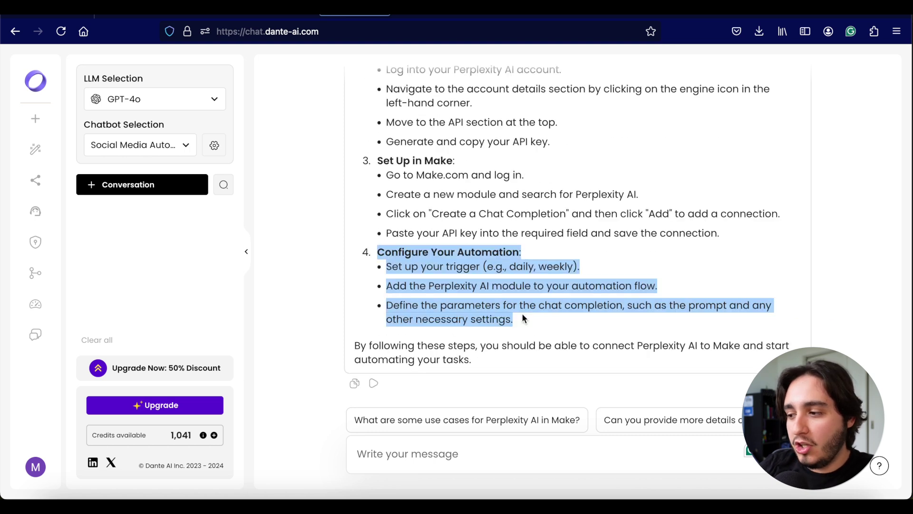
pyautogui.click(521, 320)
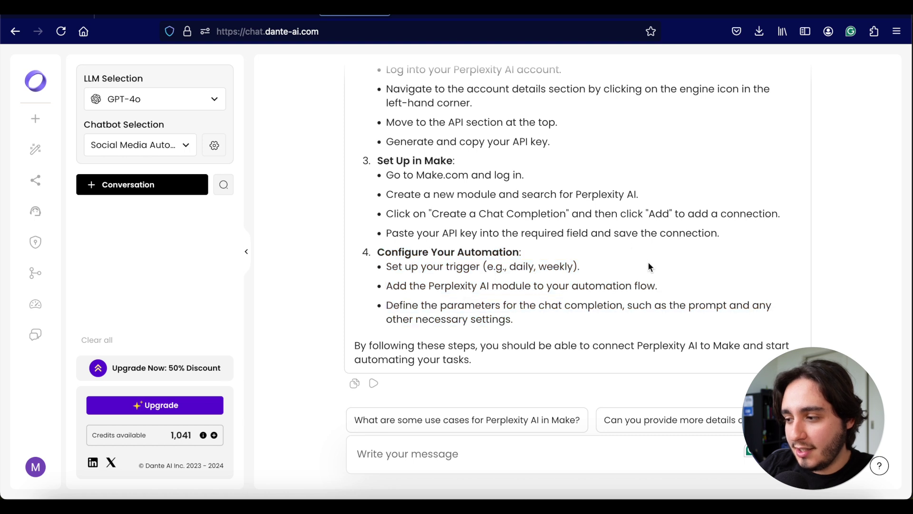
pyautogui.scroll(1, 601, 234)
pyautogui.scroll(5, 602, 235)
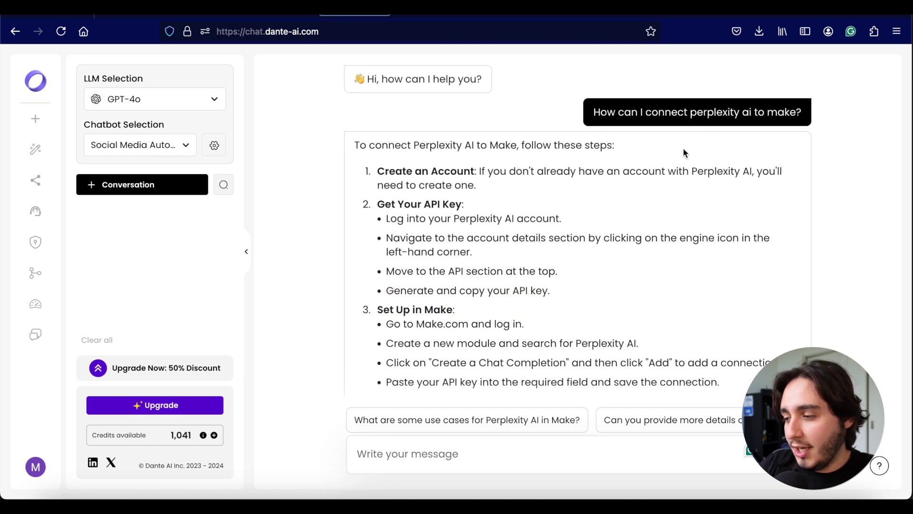
pyautogui.scroll(-6, 683, 152)
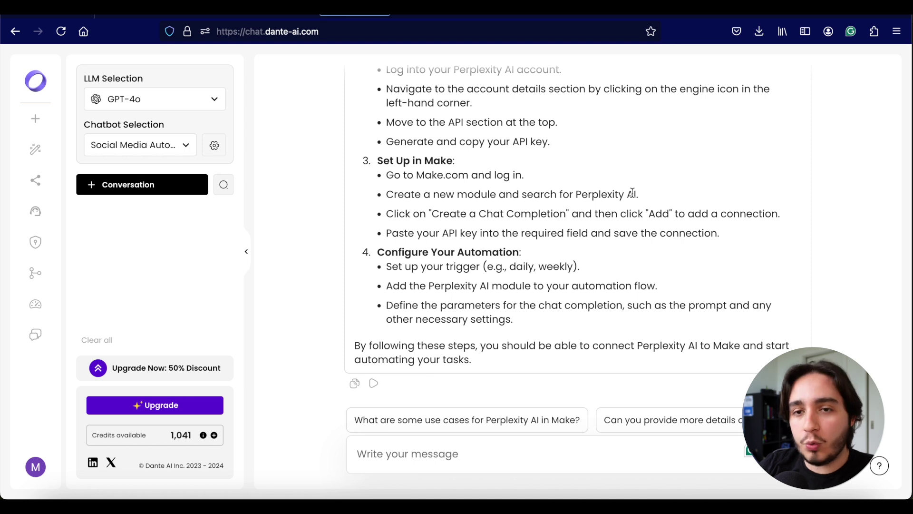
# Step: Open the Share Chatbot page in Dante AI and look through the available sharing methods
pyautogui.click(36, 180)
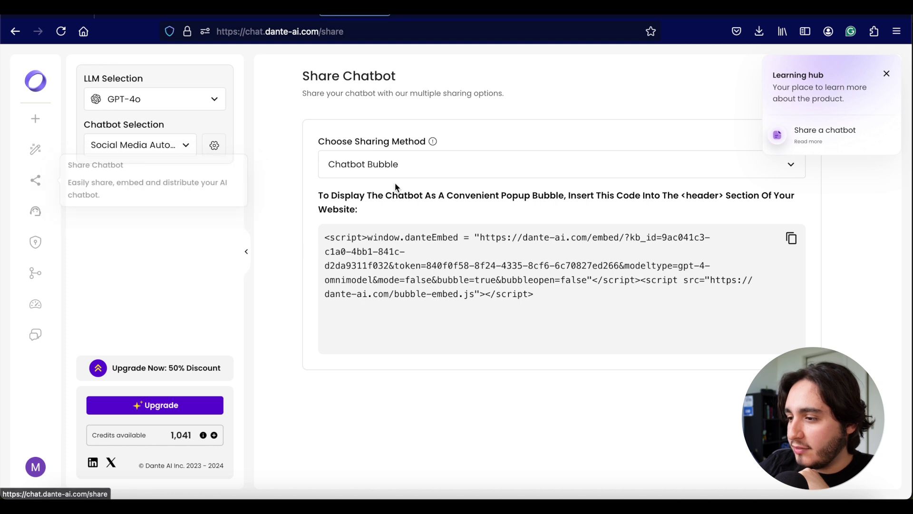
pyautogui.click(385, 165)
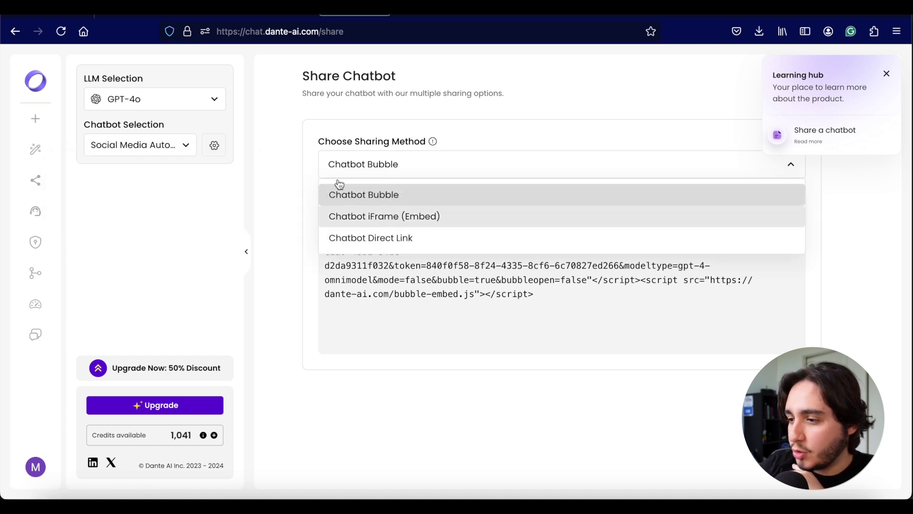
pyautogui.click(309, 156)
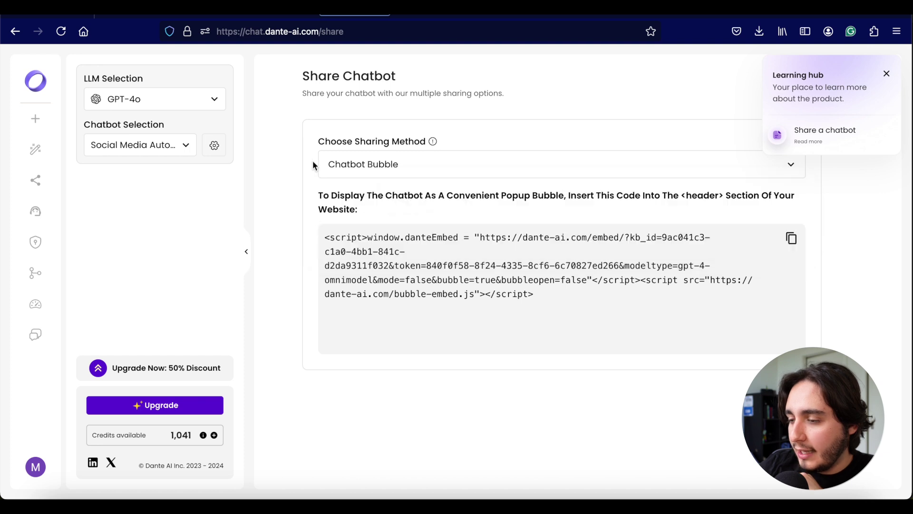
# Step: Compare Dante AI's integrations with those in Chatbase, and examine the details of Dante's Messenger Integration
pyautogui.click(37, 213)
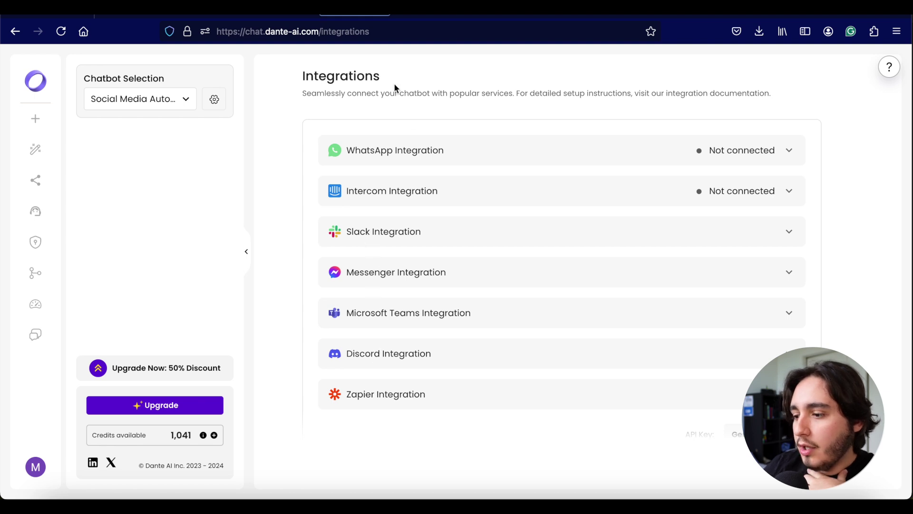
pyautogui.click(429, 15)
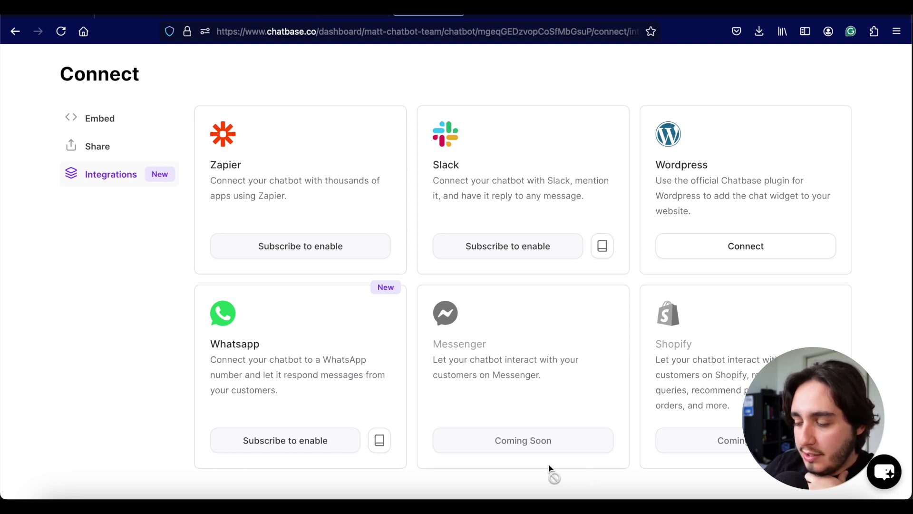
pyautogui.click(354, 9)
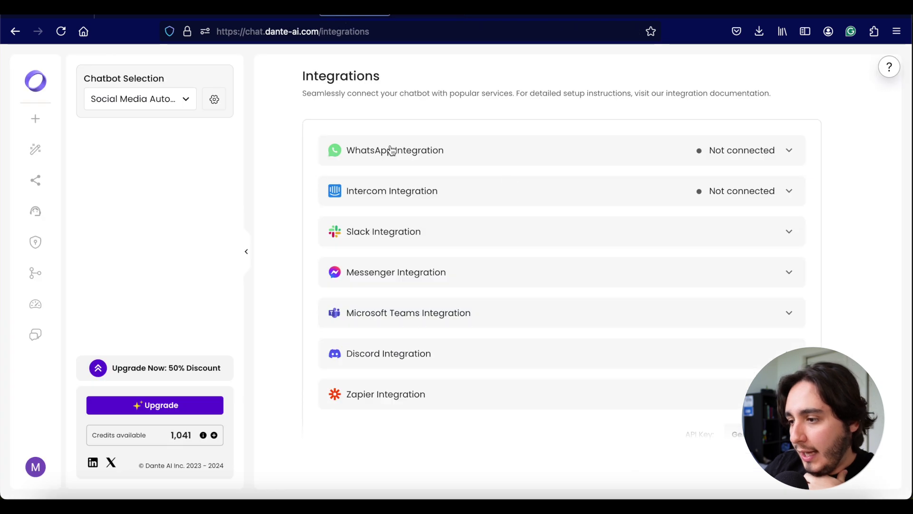
pyautogui.click(404, 277)
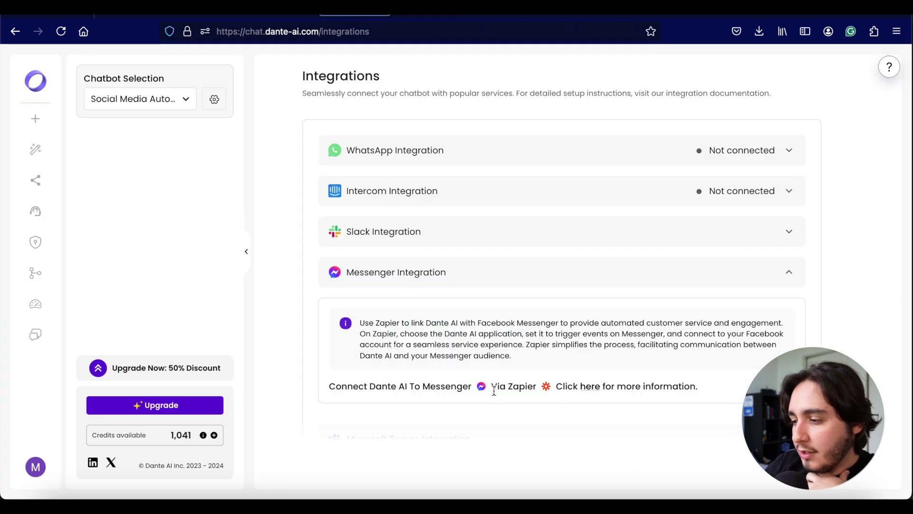
pyautogui.click(414, 278)
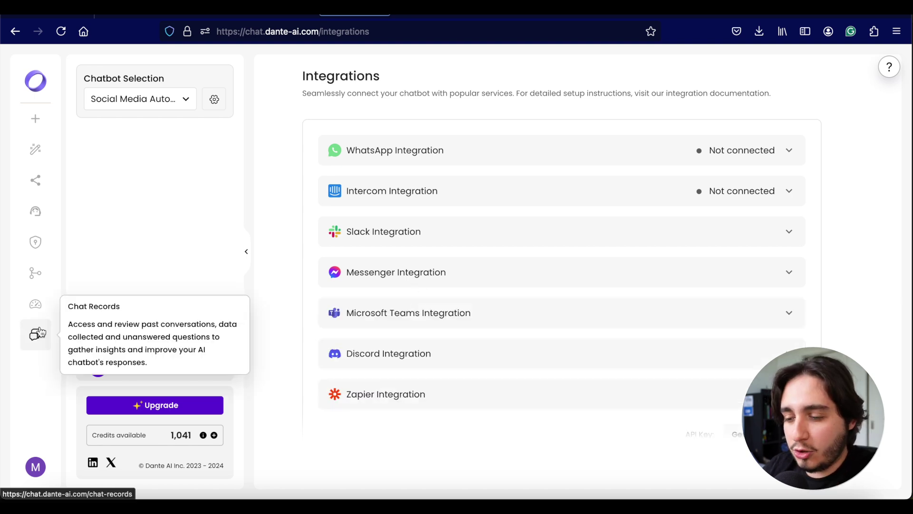
# Step: Open the Chat Records of the Social Media Automation Chatbot
pyautogui.click(40, 332)
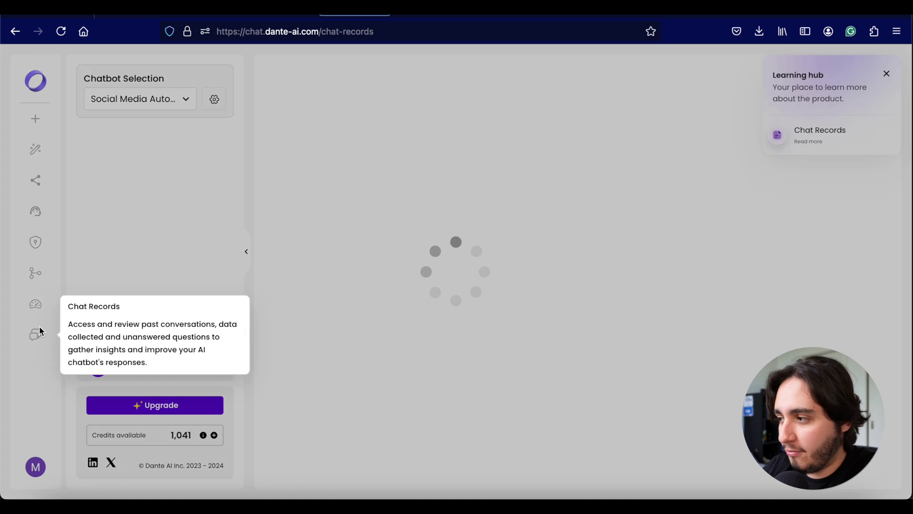